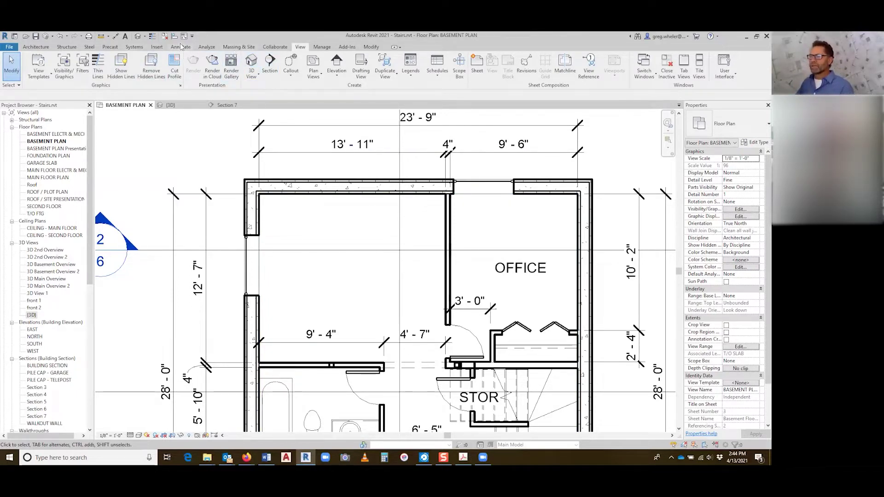
# Step: Start a new stair rising to MAIN FLOOR with a 0' 10" tread depth, and apply the properties
pyautogui.click(36, 47)
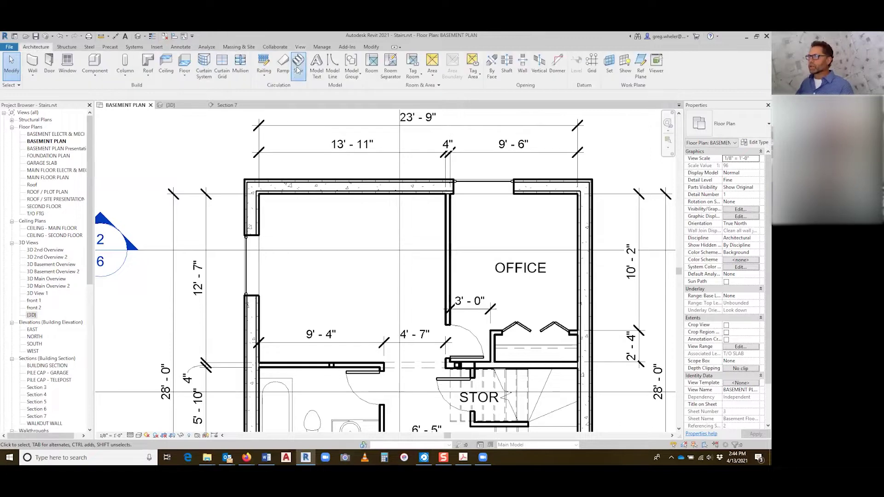
pyautogui.click(298, 69)
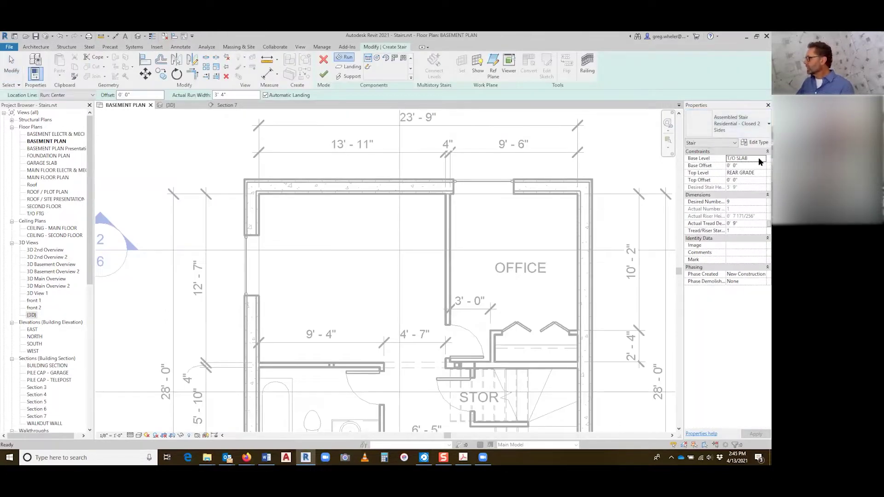
pyautogui.click(761, 173)
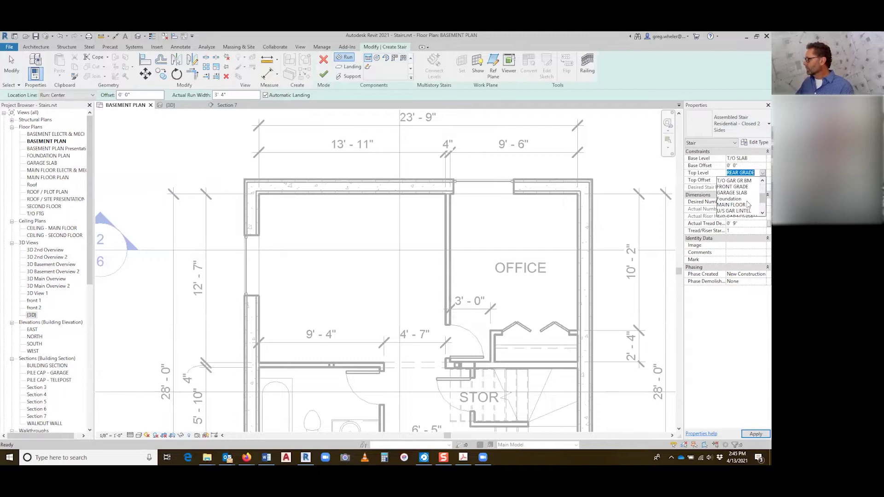
pyautogui.click(737, 198)
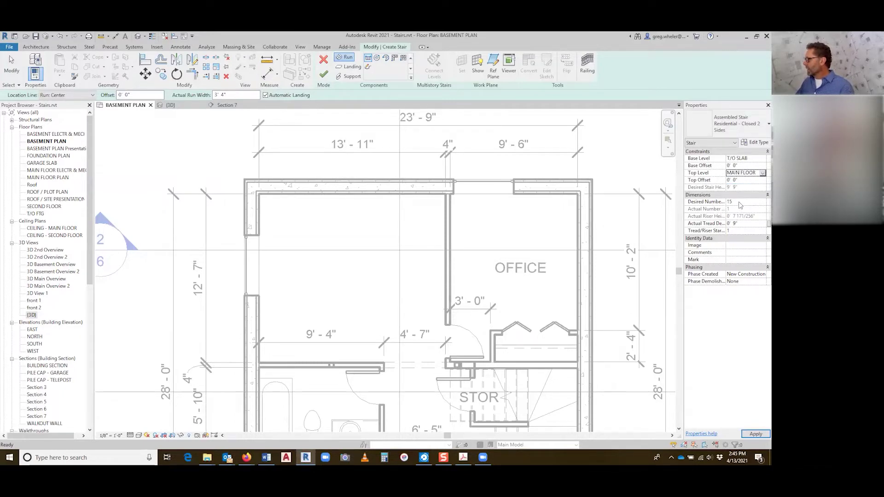
pyautogui.click(742, 224)
pyautogui.write("0' 1")
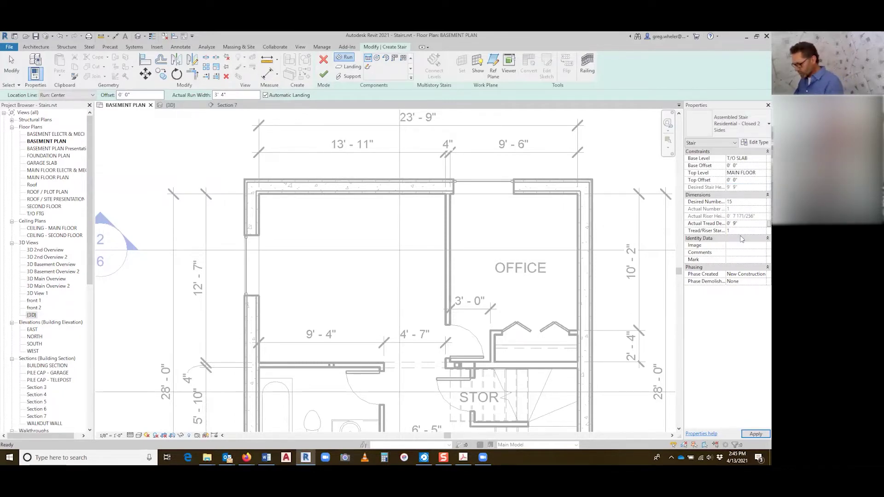
pyautogui.write('0')
pyautogui.press('Return')
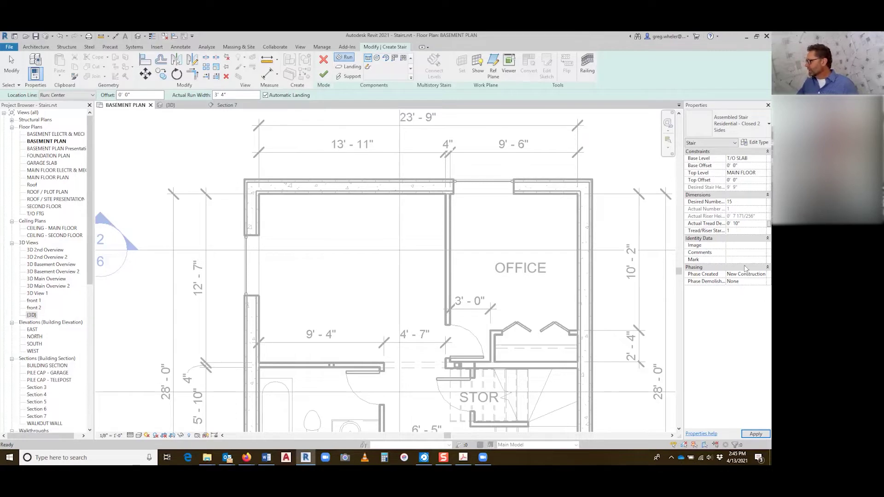
pyautogui.click(739, 161)
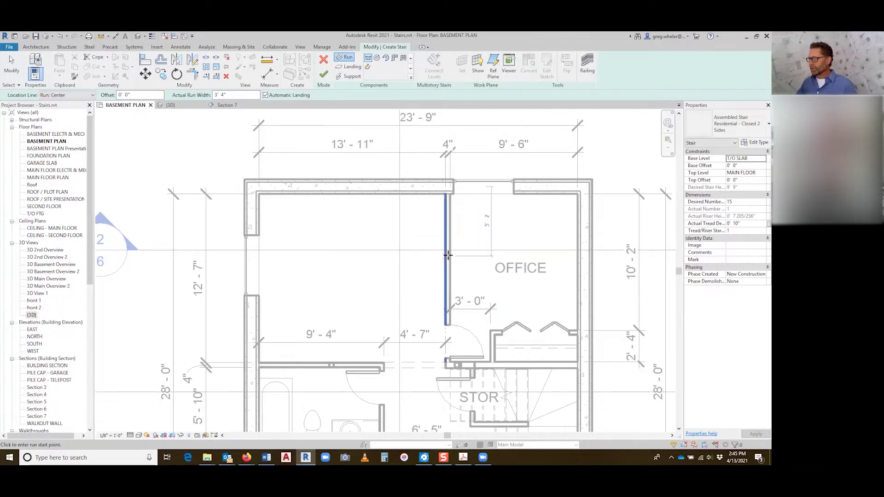
# Step: Sketch a 15-riser run heading east, west of the OFFICE, then end the Run tool
pyautogui.click(311, 261)
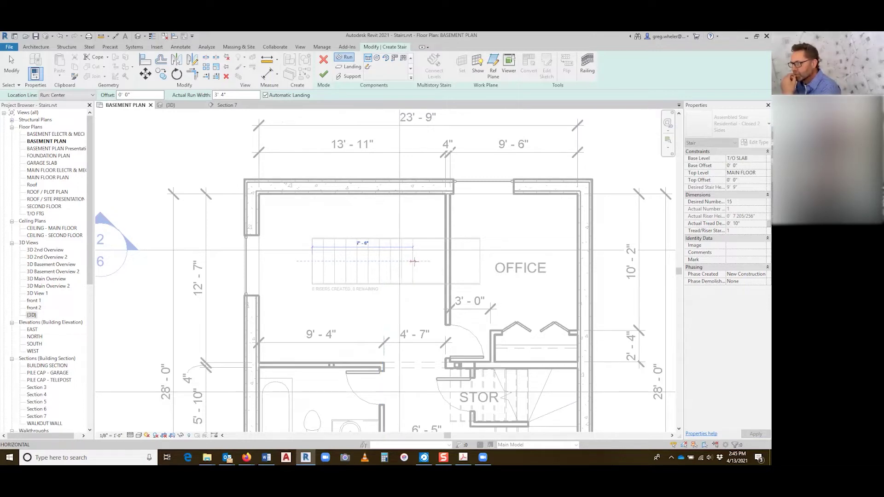
pyautogui.click(513, 261)
pyautogui.press('Escape')
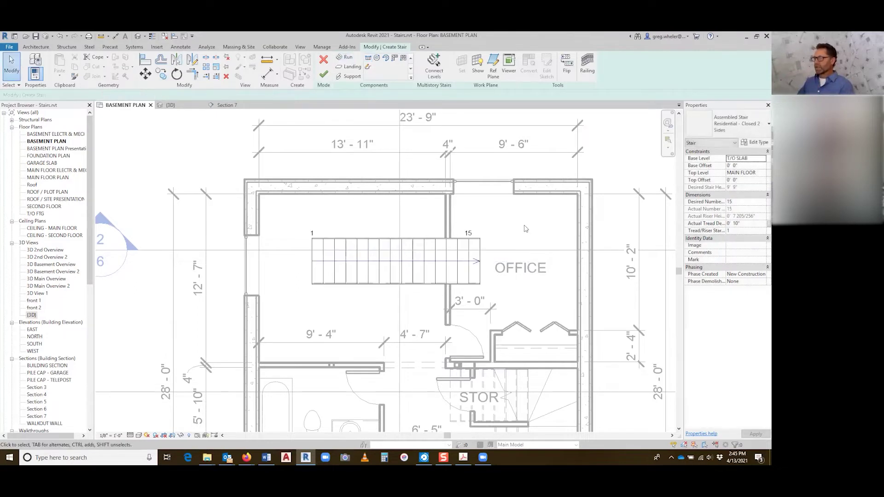
# Step: Make the selected stair run End with Riser
pyautogui.click(381, 251)
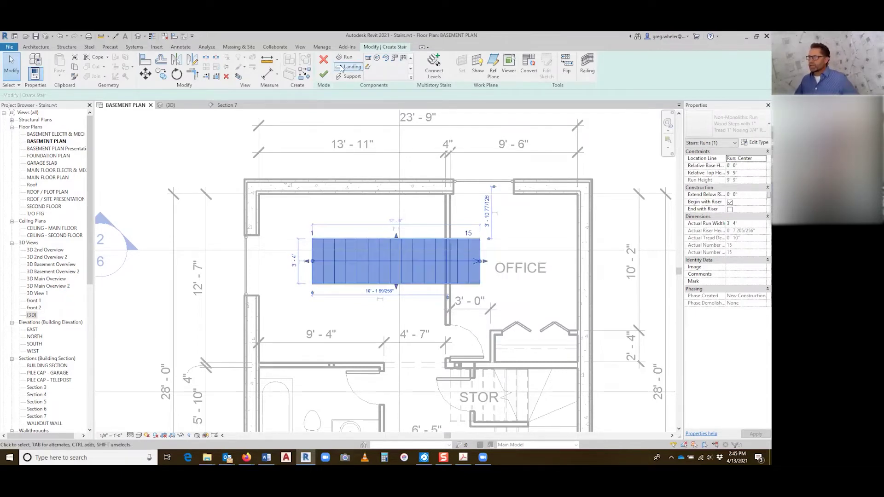
pyautogui.click(730, 209)
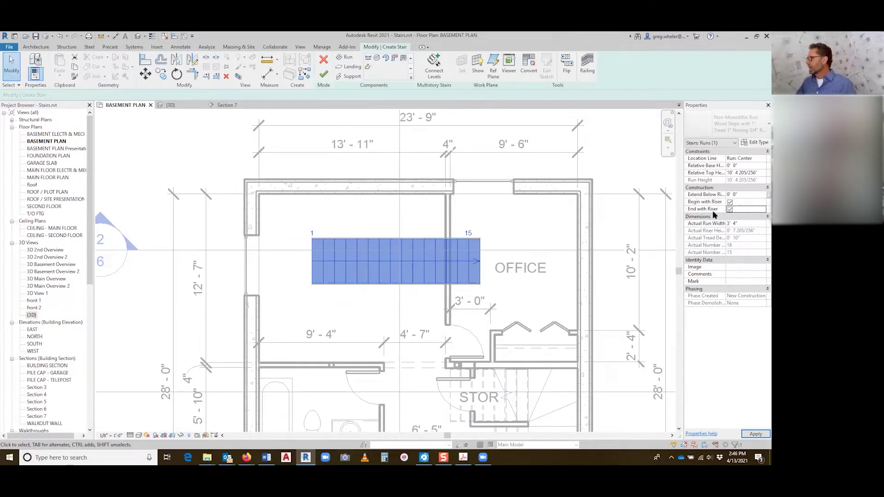
pyautogui.press('Return')
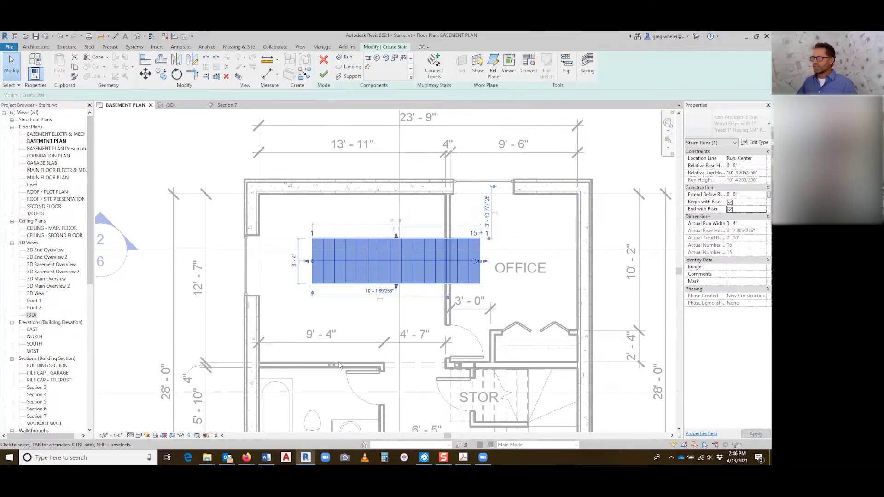
# Step: Drag the run's end arrow back so the run stays at 15 risers
pyautogui.scroll(3, 452, 251)
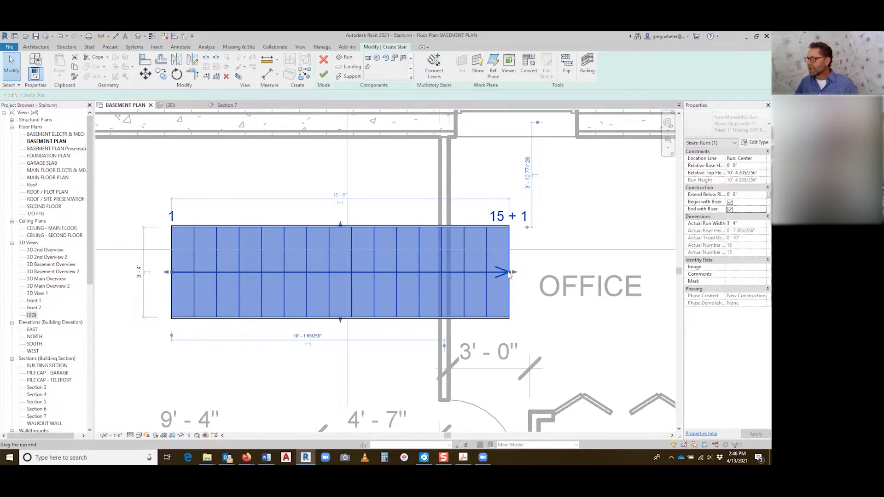
pyautogui.moveTo(509, 275); pyautogui.dragTo(487, 272)
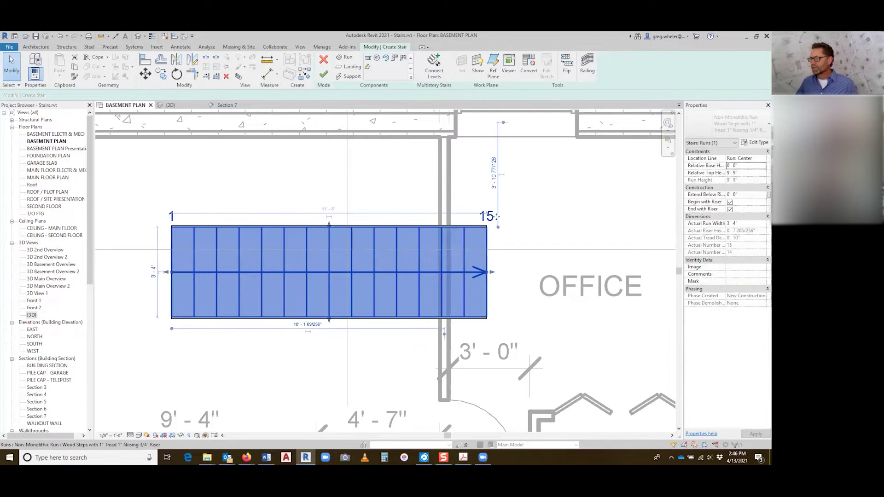
pyautogui.scroll(-2, 359, 244)
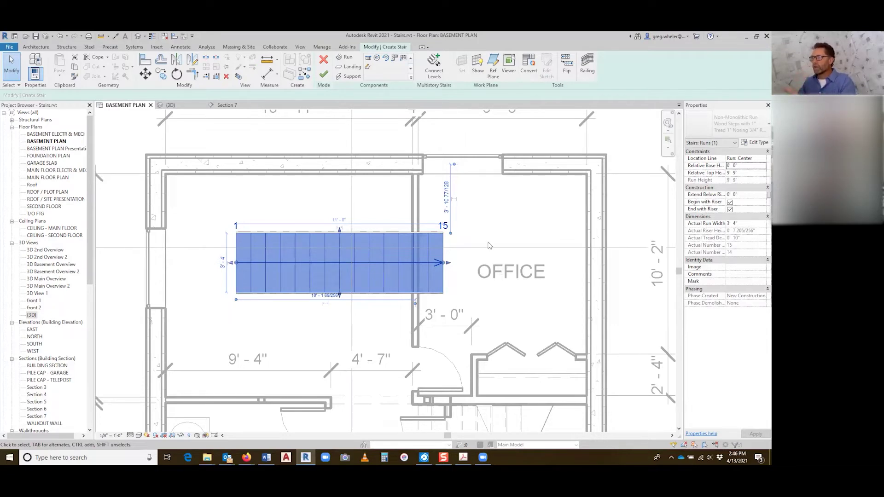
# Step: Finish the stair and open the WALKOUT WALL section view
pyautogui.click(324, 75)
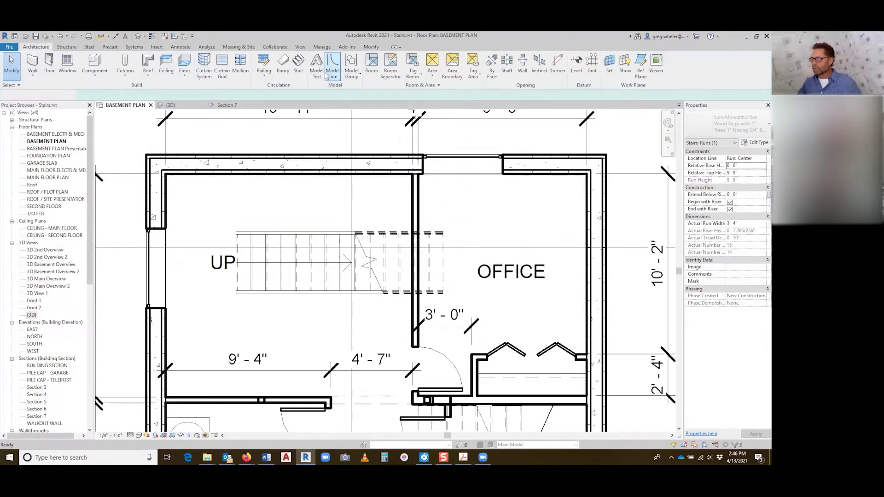
pyautogui.scroll(-3, 418, 293)
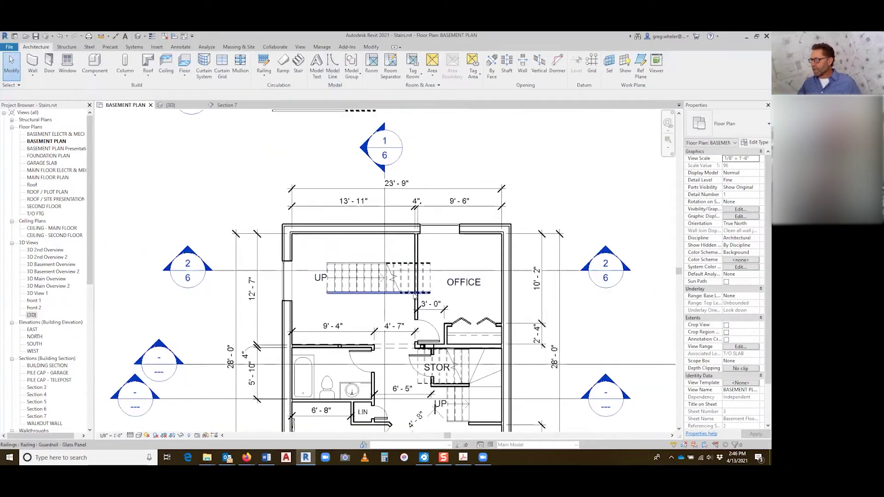
pyautogui.doubleClick(605, 258)
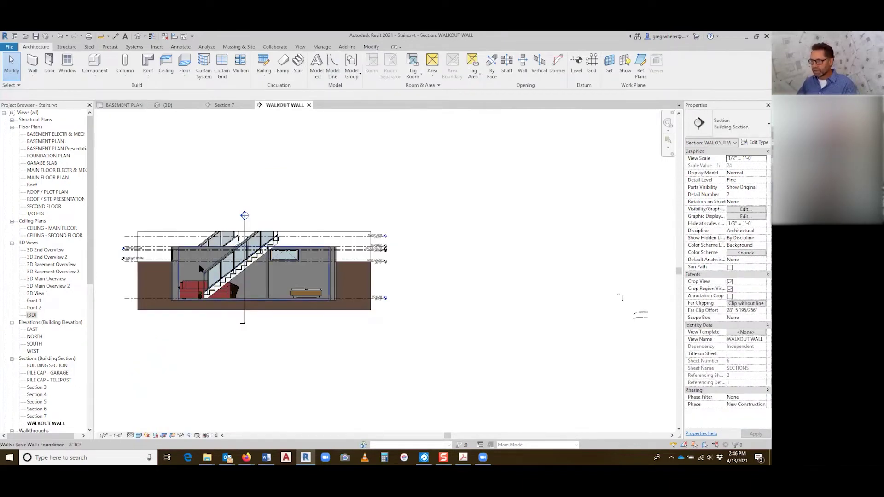
# Step: Zoom in and select the MAIN FLOOR level to check where the stair top meets it
pyautogui.scroll(3, 199, 264)
pyautogui.scroll(2, 250, 261)
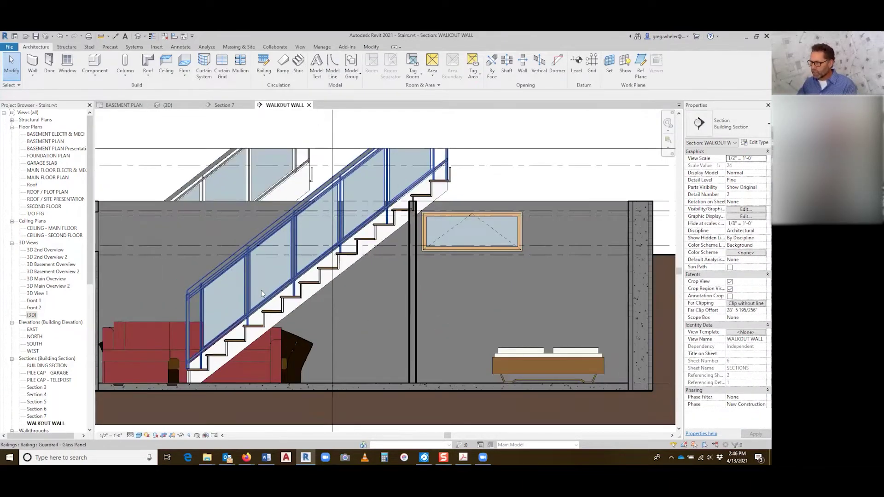
pyautogui.scroll(2, 498, 159)
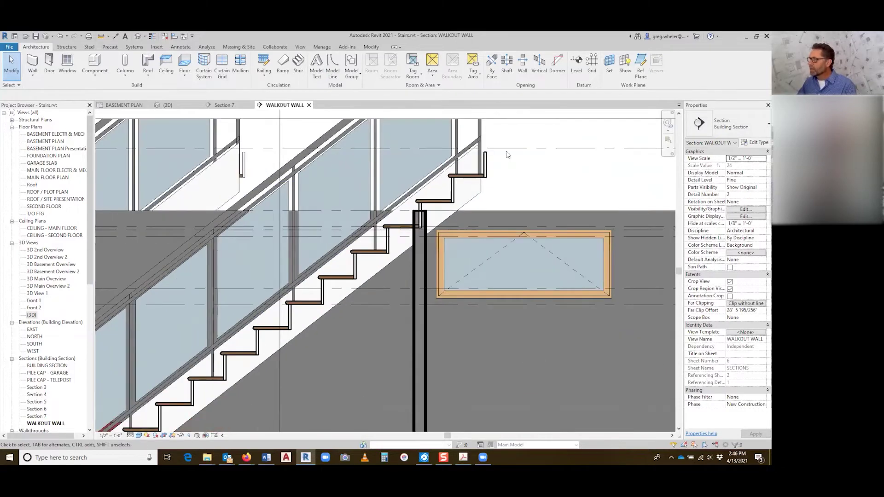
pyautogui.click(509, 149)
pyautogui.scroll(-4, 509, 152)
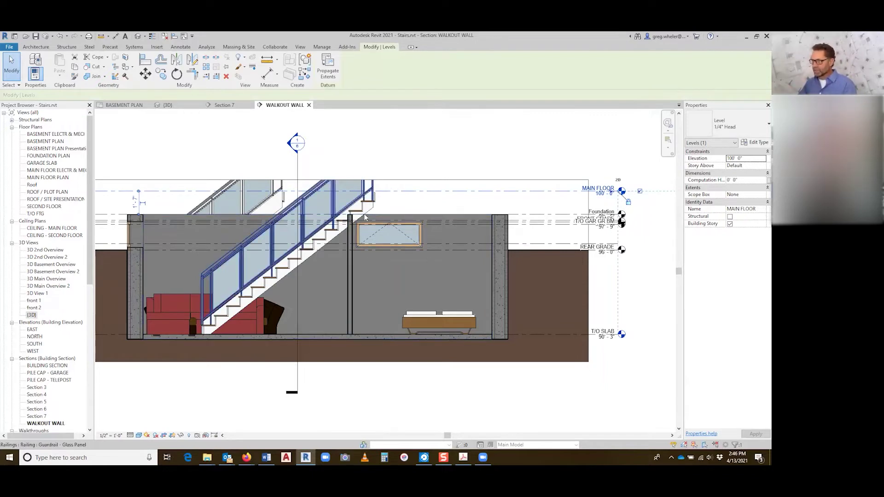
pyautogui.scroll(5, 365, 217)
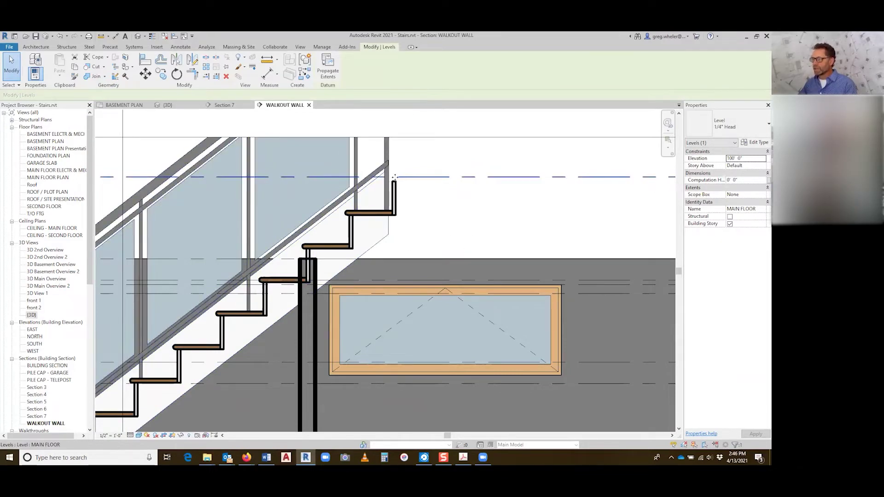
pyautogui.scroll(-5, 437, 184)
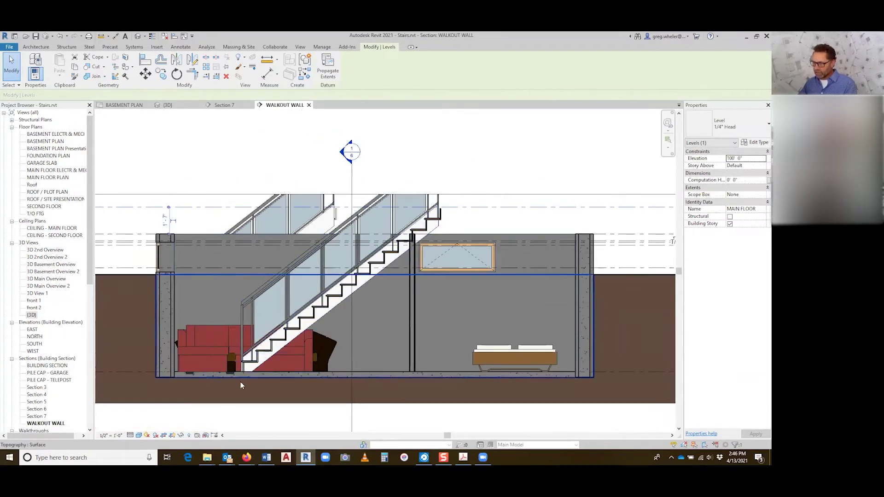
pyautogui.scroll(5, 240, 385)
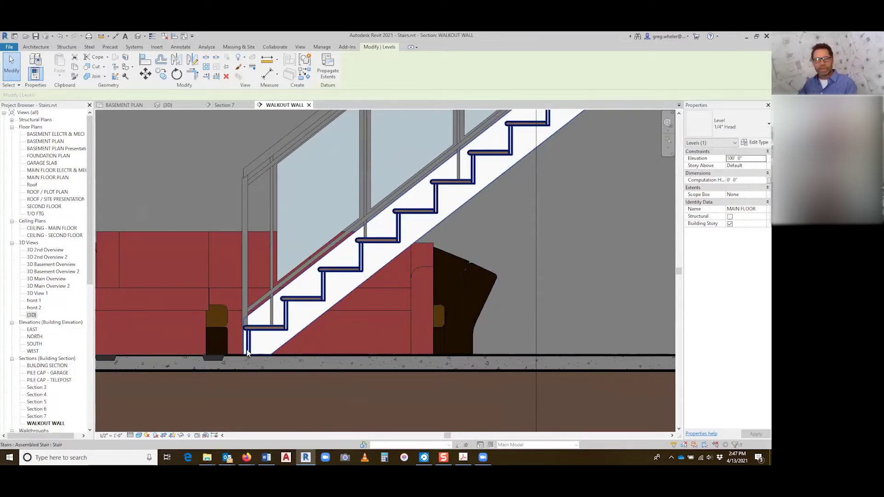
pyautogui.scroll(-4, 247, 352)
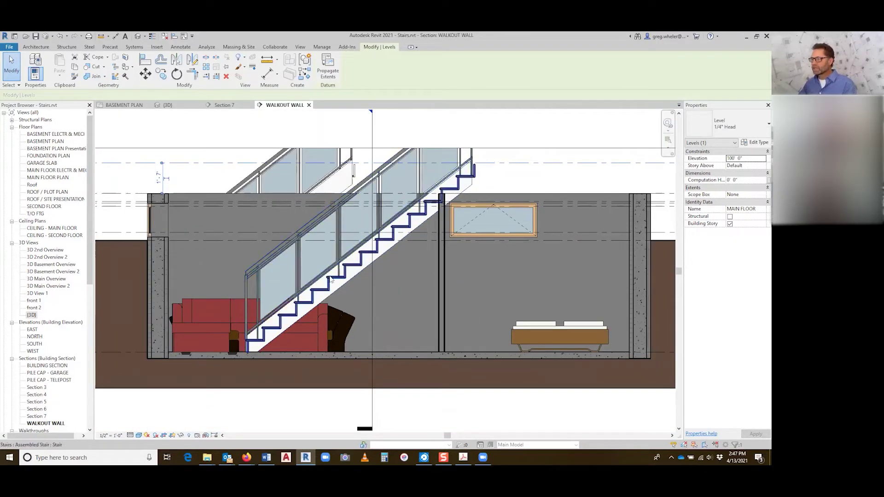
# Step: Select the stair in the section, reopen it with Edit Stairs, and return to BASEMENT PLAN
pyautogui.click(345, 272)
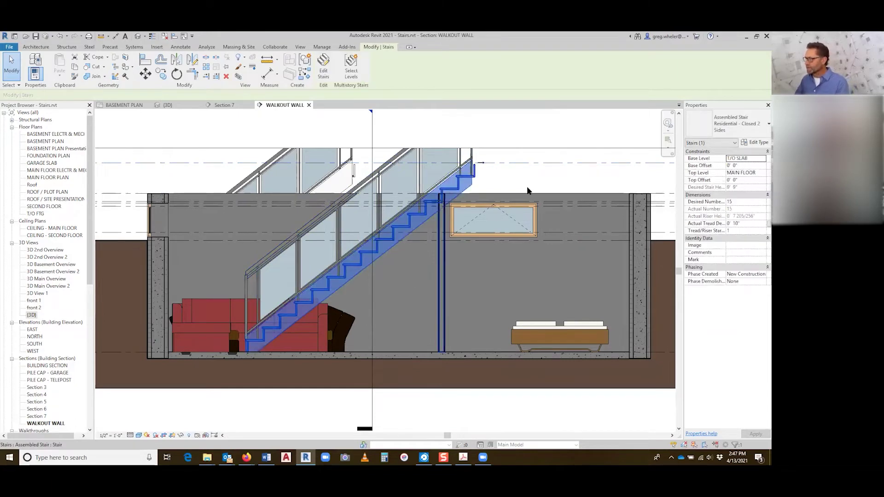
pyautogui.click(324, 67)
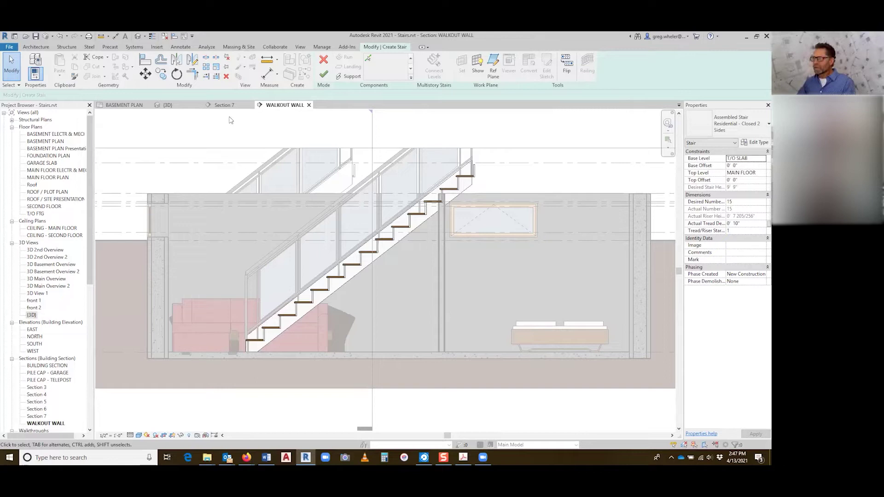
pyautogui.click(124, 105)
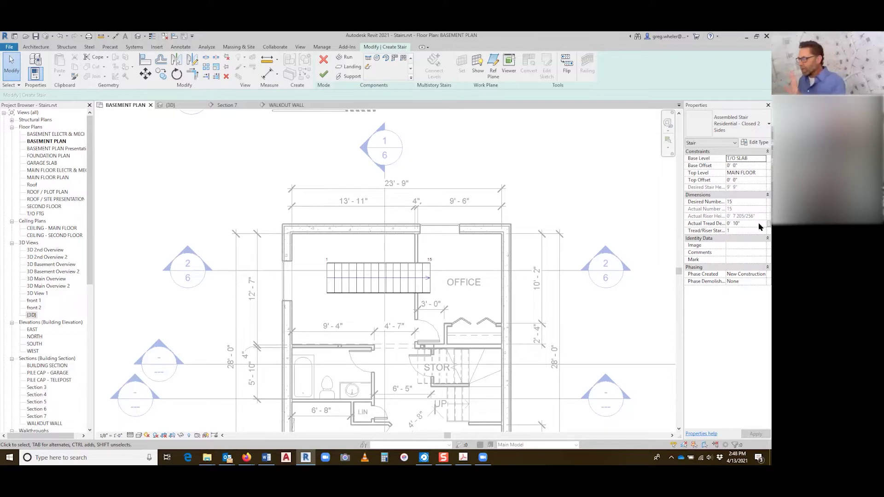
# Step: Finish editing the stair, then select it and delete it to start over
pyautogui.click(323, 73)
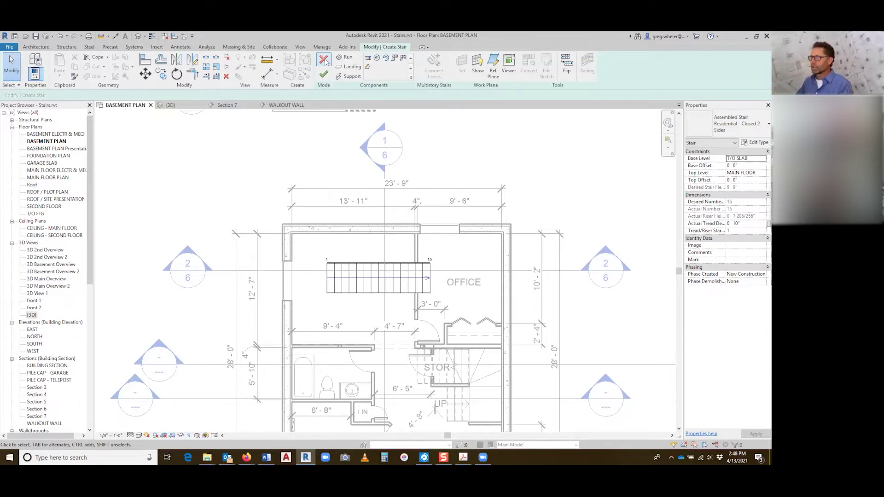
pyautogui.click(348, 285)
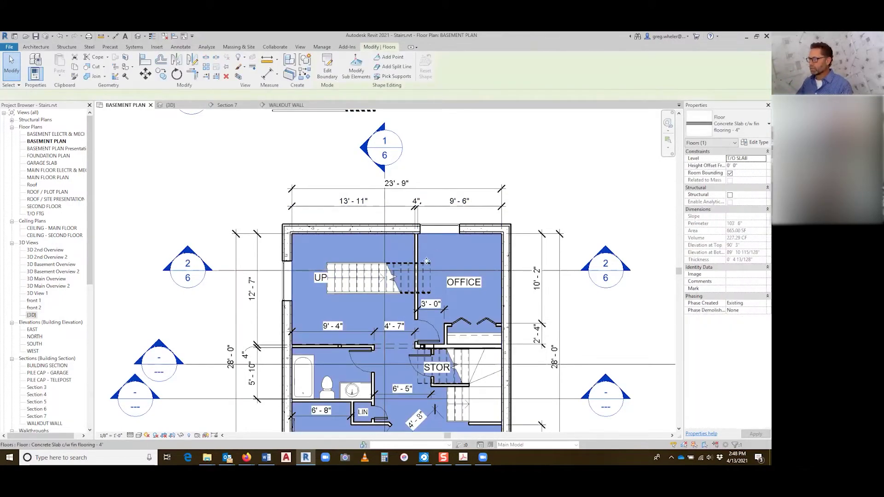
pyautogui.click(345, 279)
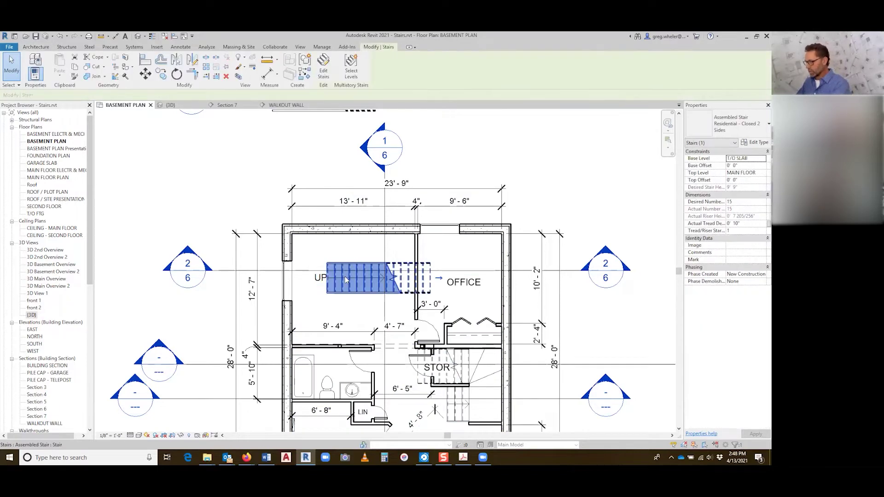
pyautogui.press('Delete')
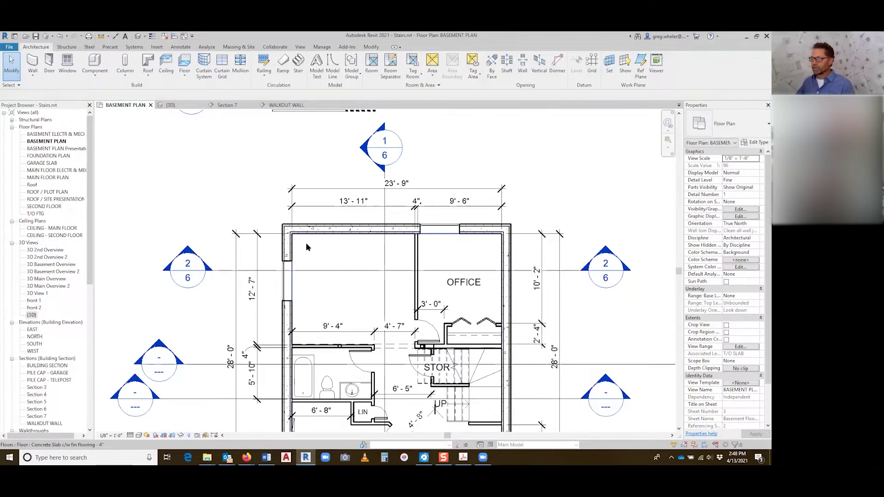
# Step: Turn on Thin Lines and pan to the room west of the OFFICE
pyautogui.scroll(4, 306, 247)
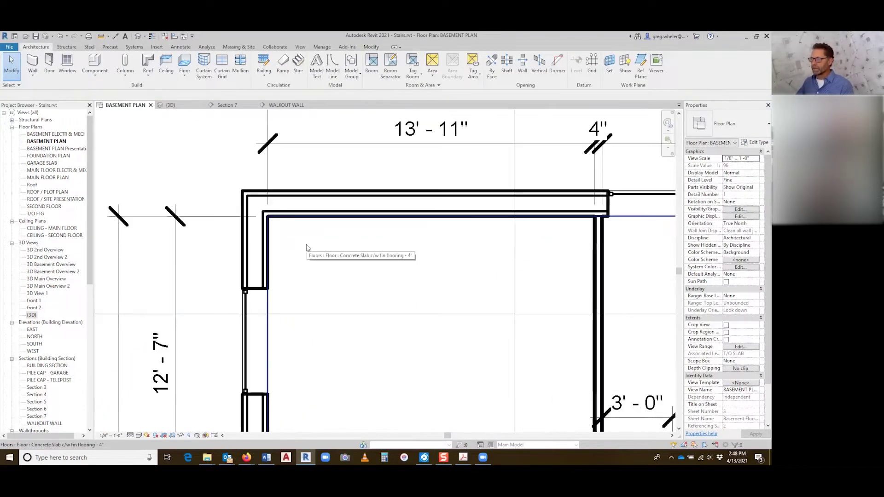
pyautogui.click(152, 36)
pyautogui.moveTo(306, 257); pyautogui.dragTo(231, 190, button='middle')
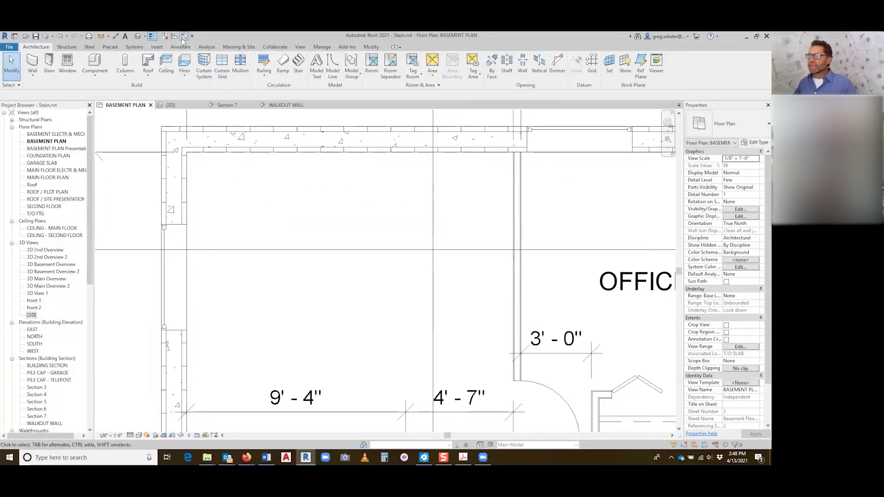
# Step: Draw an L of detail lines 3'-0" from the west wall, running north to the north wall
pyautogui.press('d')
pyautogui.press('l')
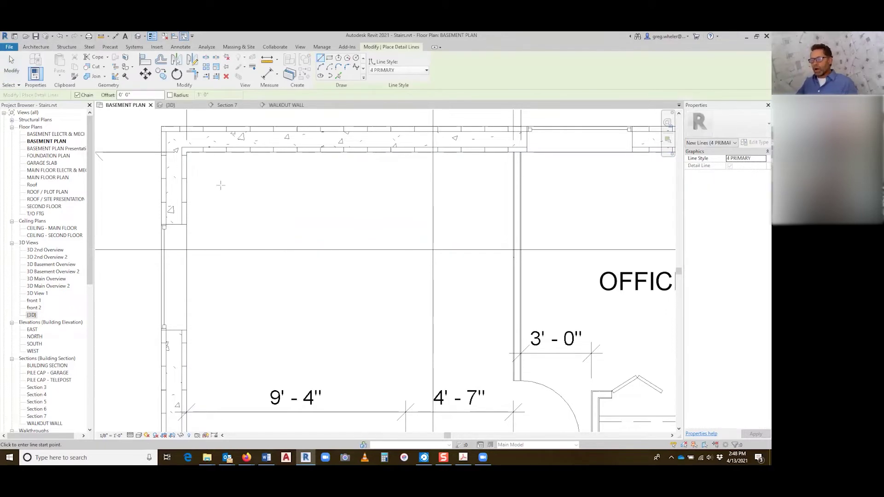
pyautogui.click(187, 357)
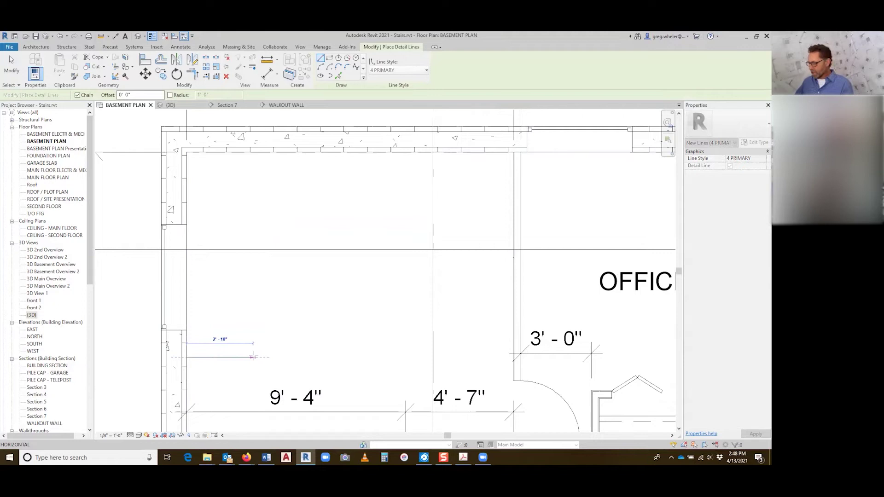
pyautogui.click(268, 357)
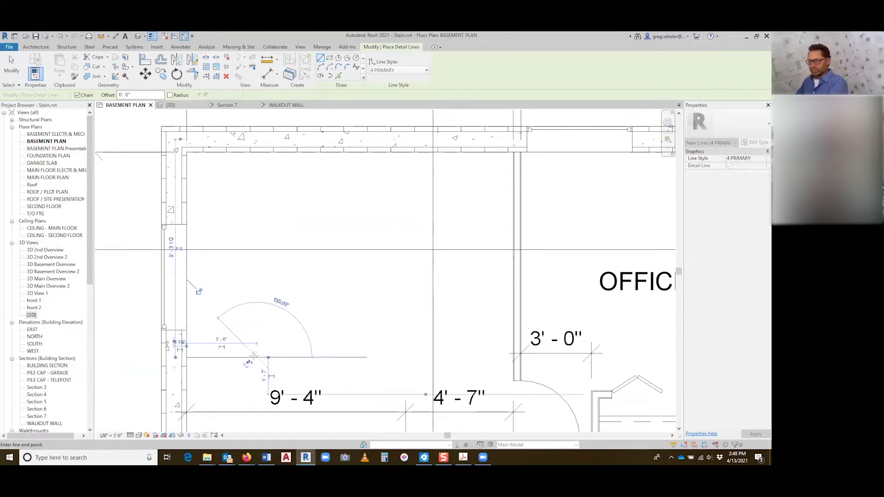
pyautogui.click(255, 357)
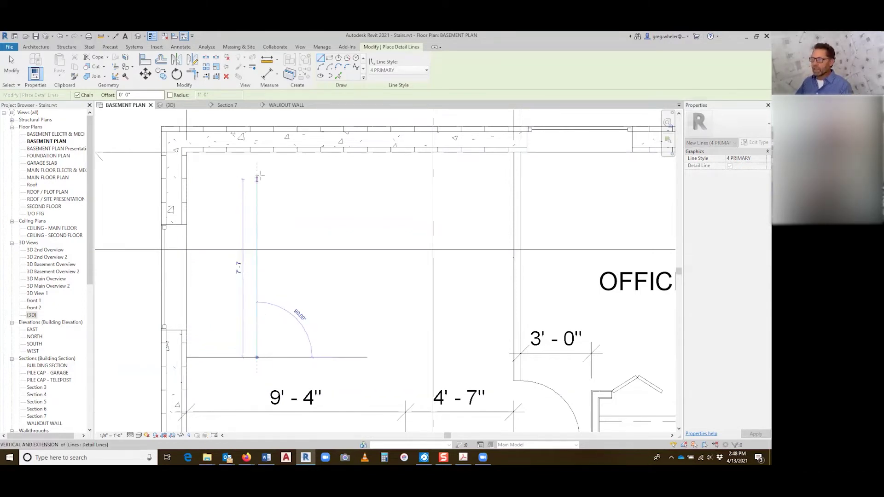
pyautogui.click(257, 152)
pyautogui.press('Escape')
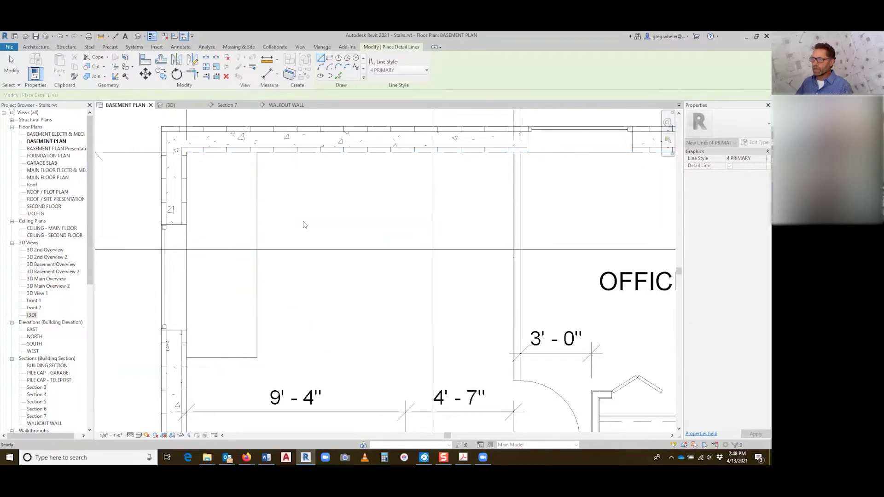
pyautogui.press('Escape')
# Step: Move the horizontal guide line up 6'-10" with MV
pyautogui.click(220, 358)
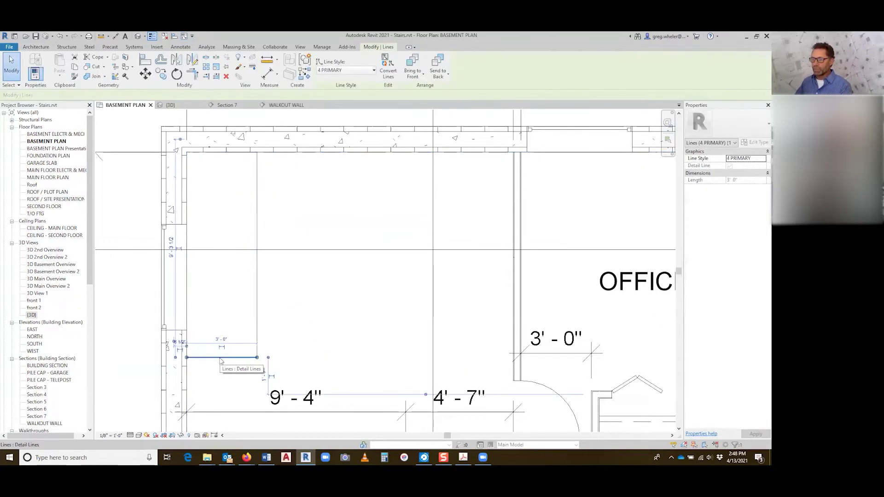
pyautogui.press('m')
pyautogui.press('v')
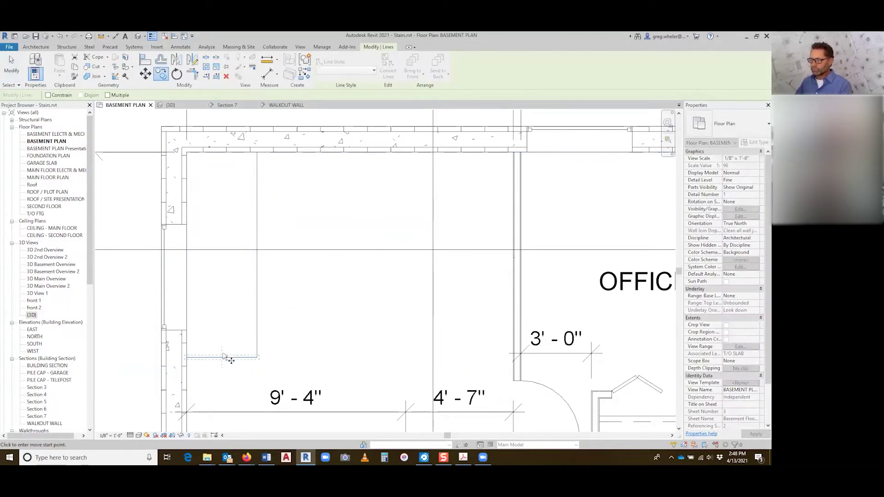
pyautogui.click(222, 357)
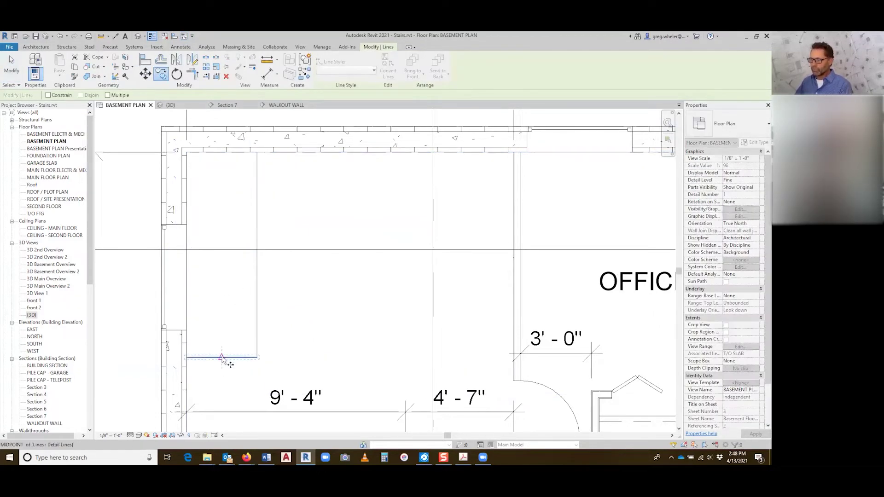
pyautogui.click(222, 197)
pyautogui.press('Escape')
# Step: Dimension from the north wall face to both crosswise guide lines (1'-11" and 6'-10")
pyautogui.click(224, 197)
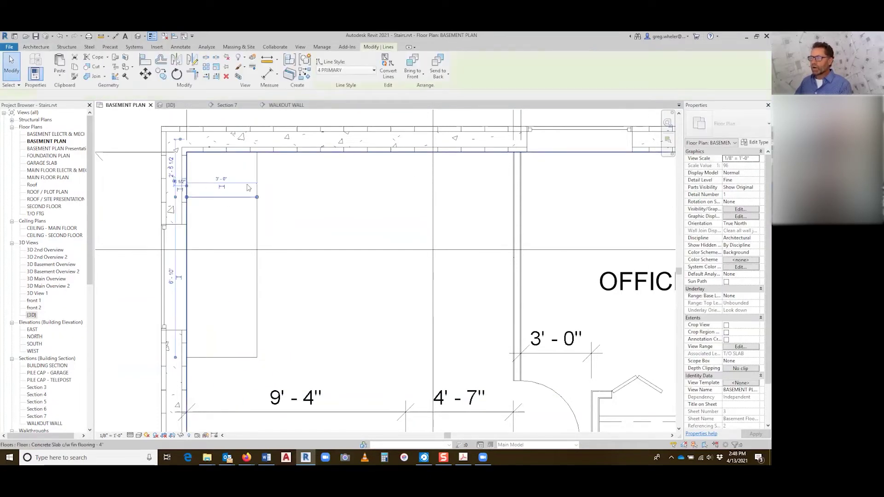
pyautogui.scroll(3, 214, 195)
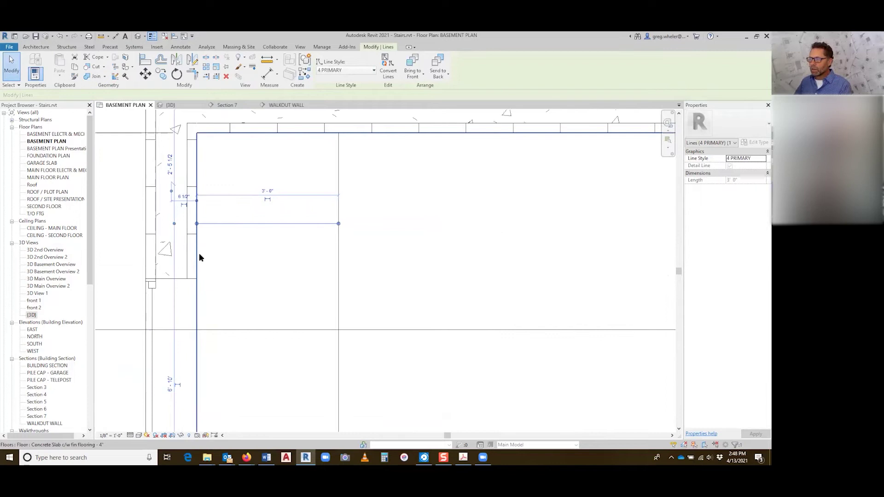
pyautogui.scroll(-3, 199, 253)
pyautogui.press('Escape')
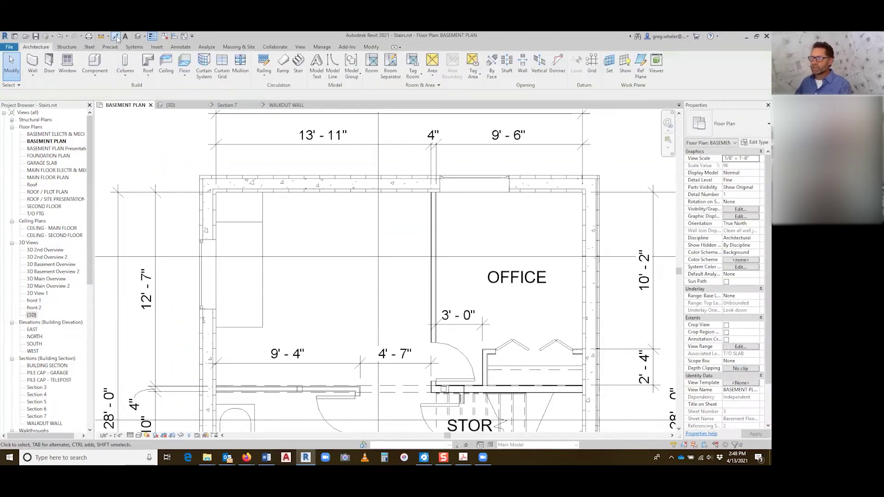
pyautogui.click(115, 36)
pyautogui.click(251, 192)
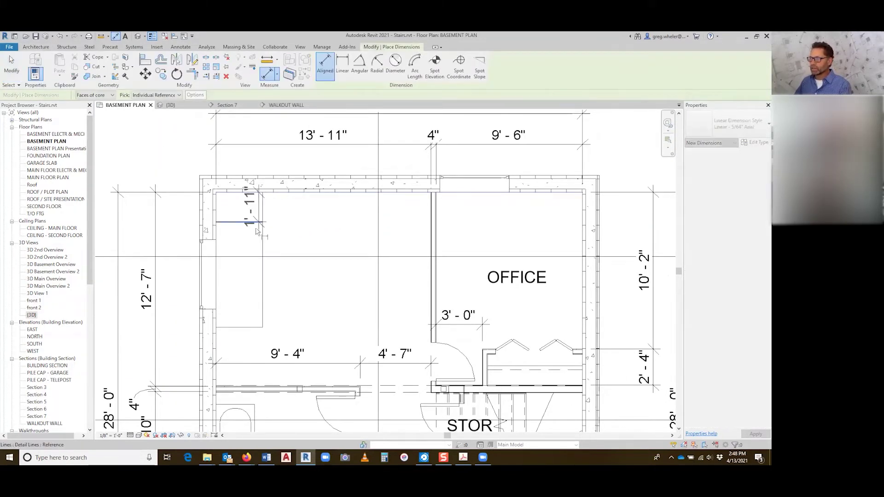
pyautogui.click(256, 222)
pyautogui.click(249, 327)
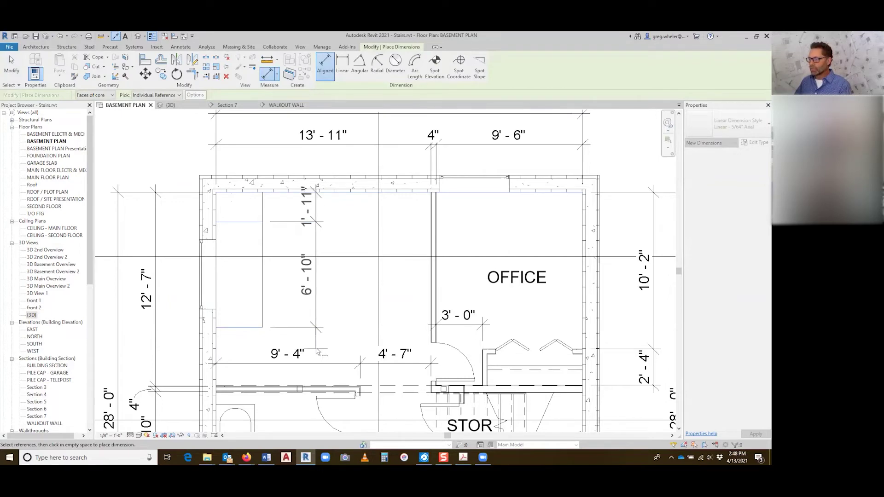
pyautogui.click(317, 353)
pyautogui.scroll(2, 263, 252)
pyautogui.press('Escape')
pyautogui.press('Escape')
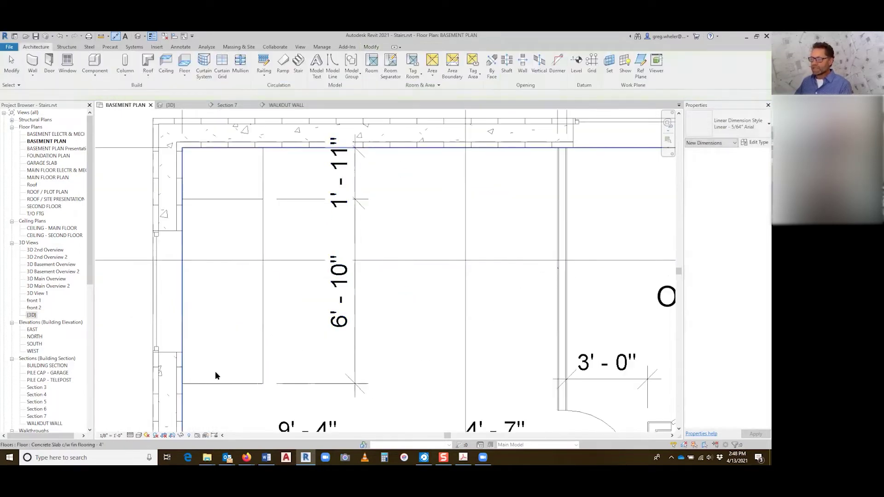
pyautogui.scroll(-1, 292, 316)
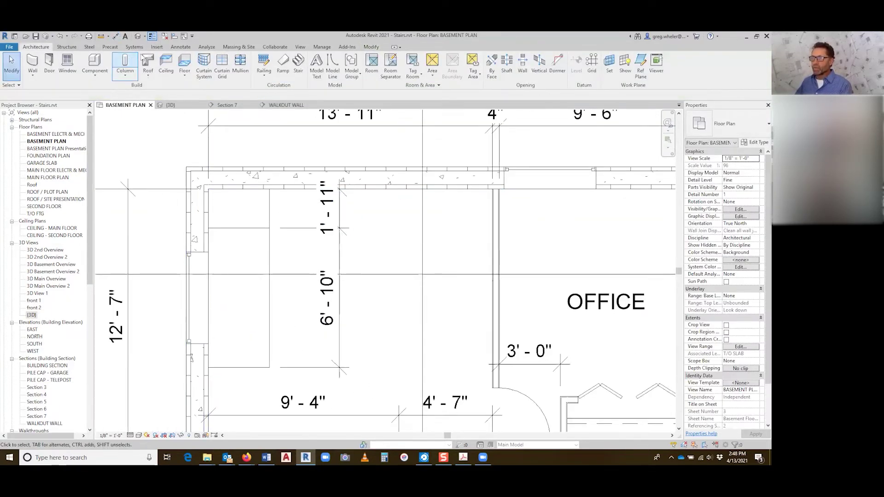
# Step: Add a 3'-0" width dimension from the west wall to the stair guide line
pyautogui.click(116, 38)
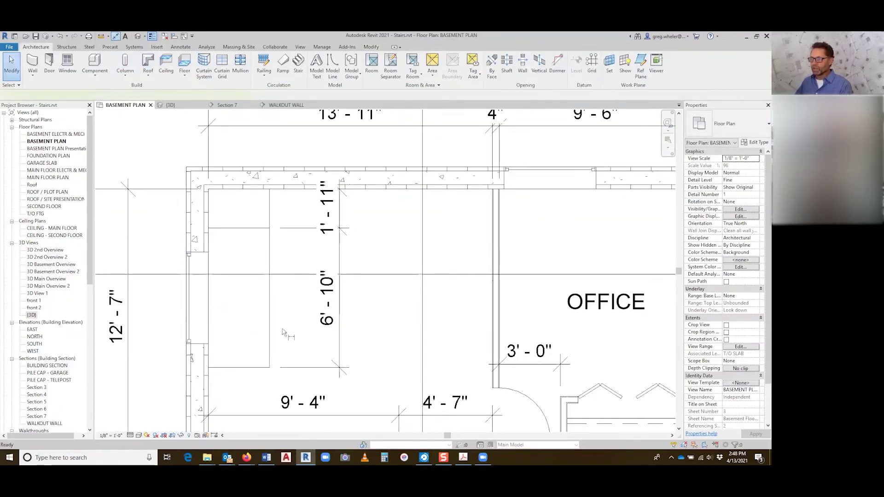
pyautogui.click(269, 361)
pyautogui.click(198, 391)
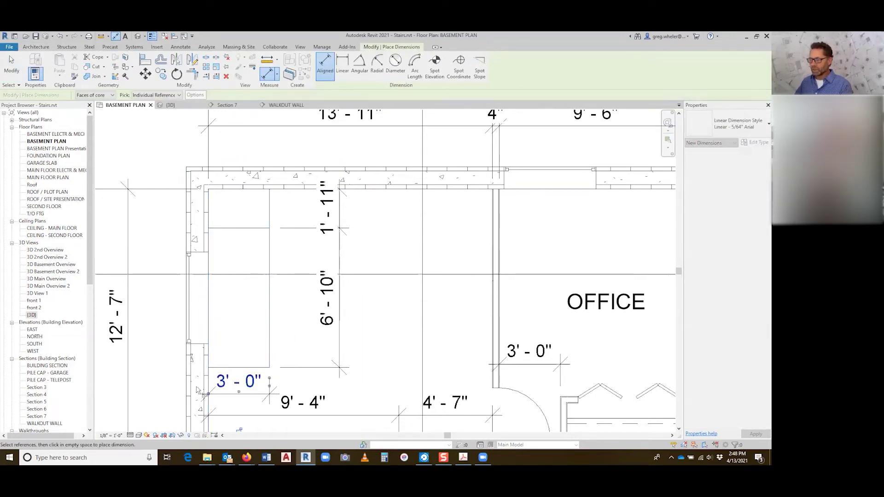
pyautogui.press('Escape')
pyautogui.press('Escape')
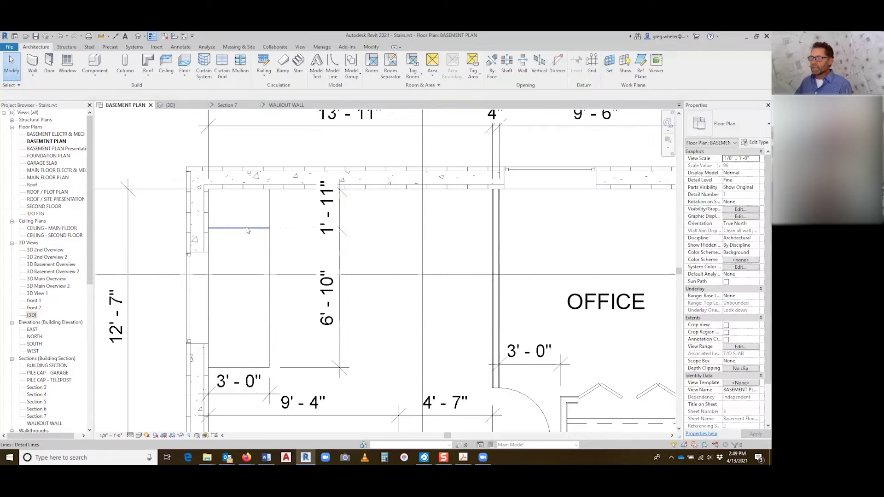
# Step: Set the upper crosswise guide line 3'-0" from the north wall
pyautogui.click(247, 228)
pyautogui.click(329, 208)
pyautogui.write('3')
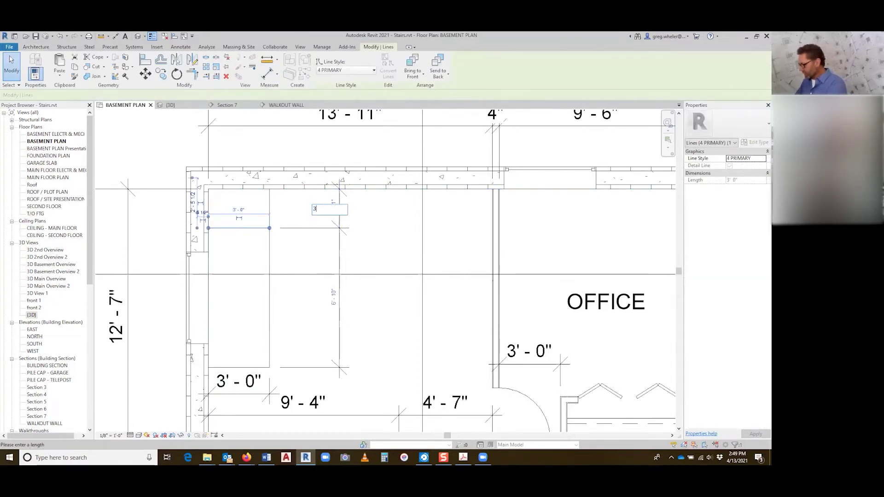
pyautogui.press('Return')
pyautogui.press('Escape')
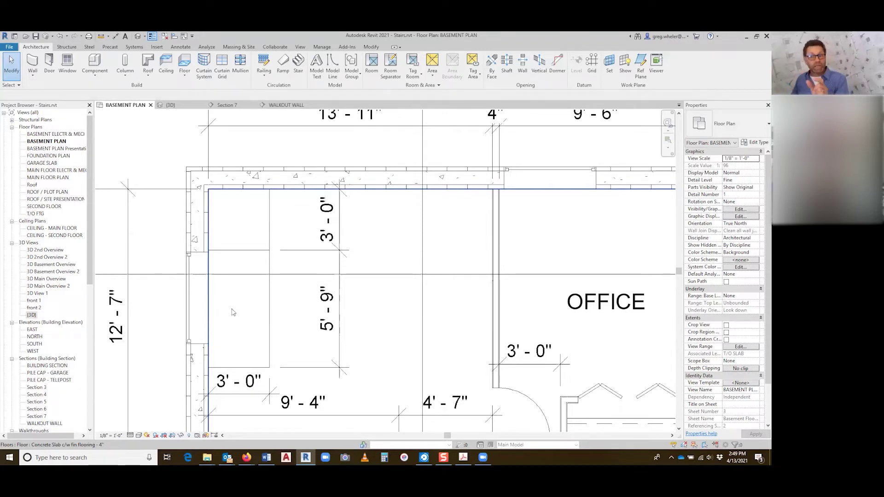
# Step: Change the lower run distance from 5'-9" to 70" (5'-10") and make the dimension permanent
pyautogui.click(239, 367)
pyautogui.click(334, 307)
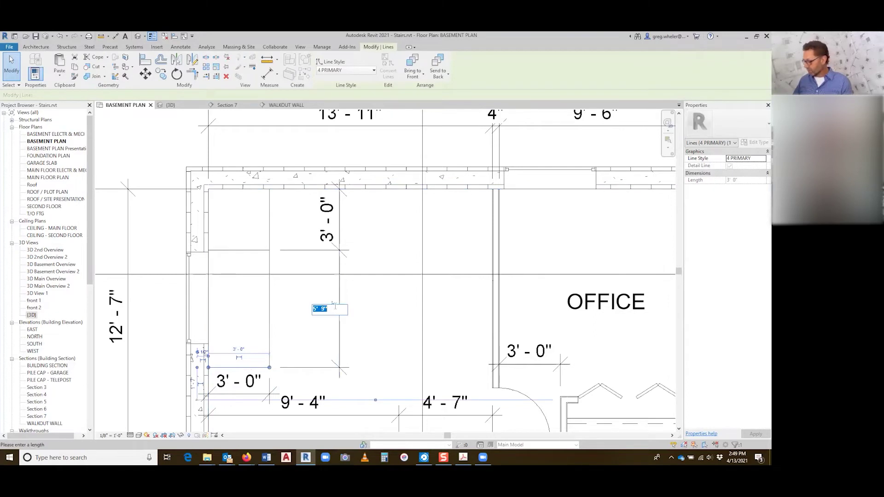
pyautogui.write('70')
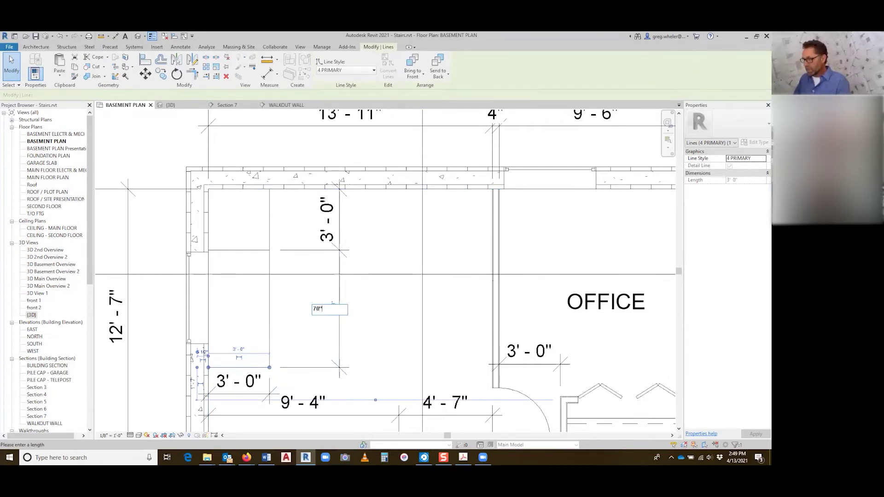
pyautogui.press('Return')
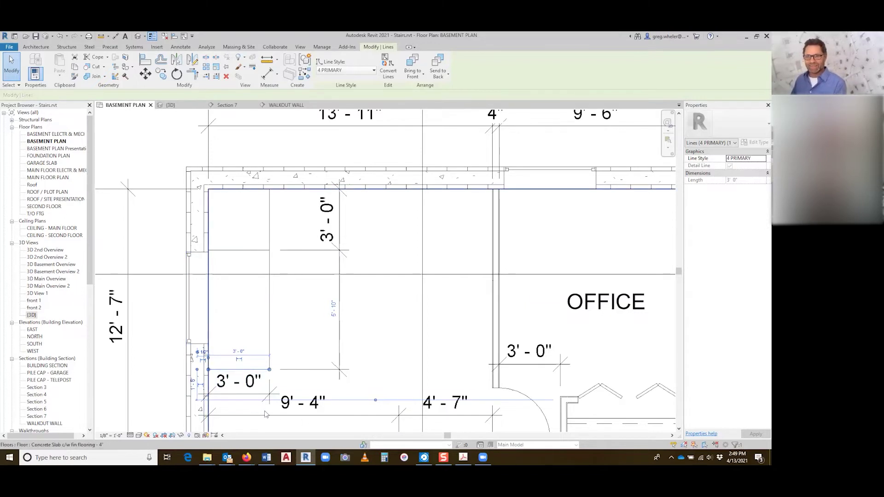
pyautogui.scroll(1, 264, 392)
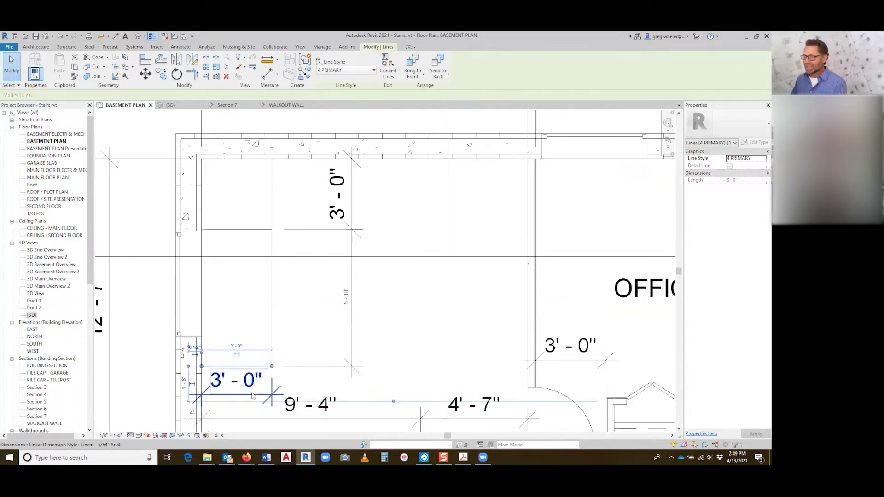
pyautogui.click(344, 300)
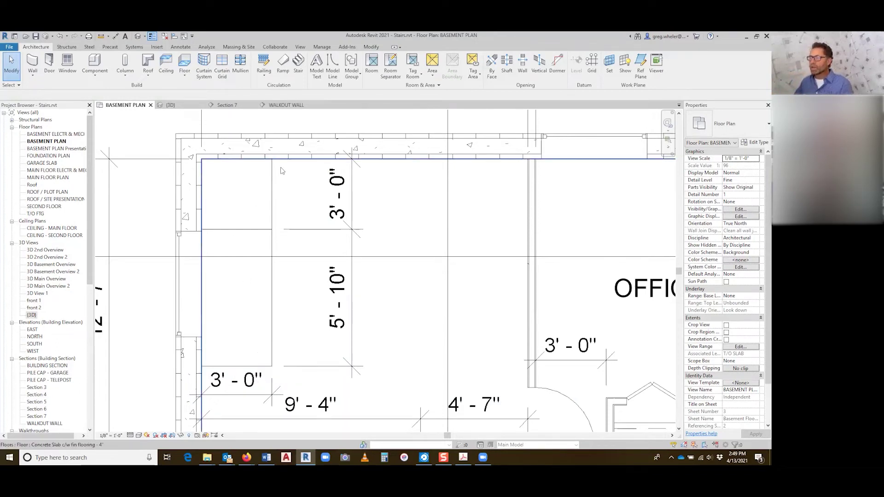
# Step: Shorten the vertical guide line so its top ends on the crosswise line
pyautogui.click(272, 211)
pyautogui.moveTo(272, 159); pyautogui.dragTo(272, 229)
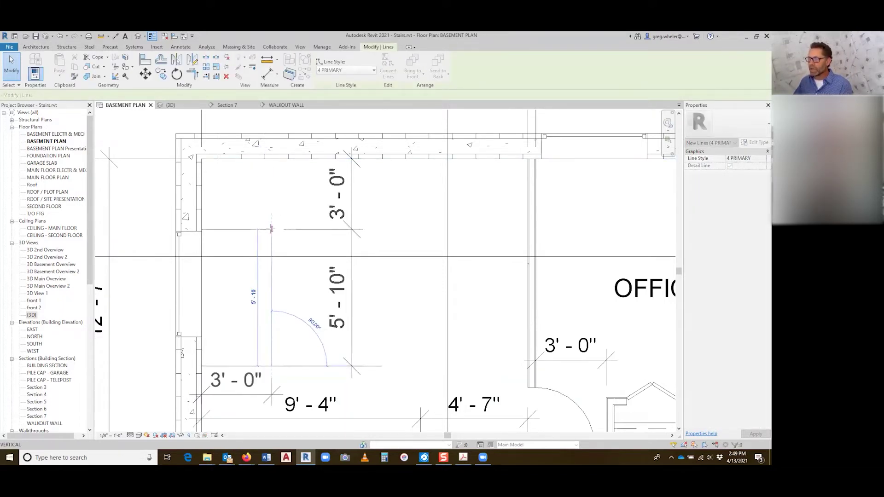
pyautogui.click(288, 211)
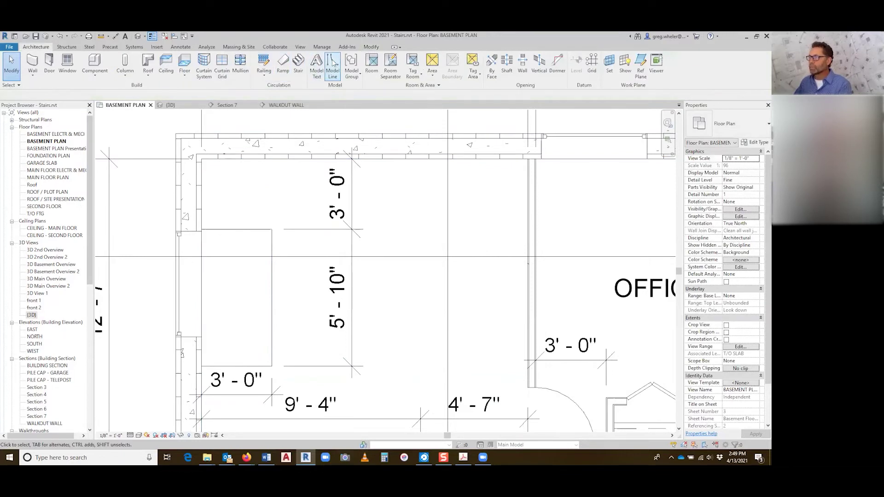
pyautogui.press('d')
pyautogui.press('l')
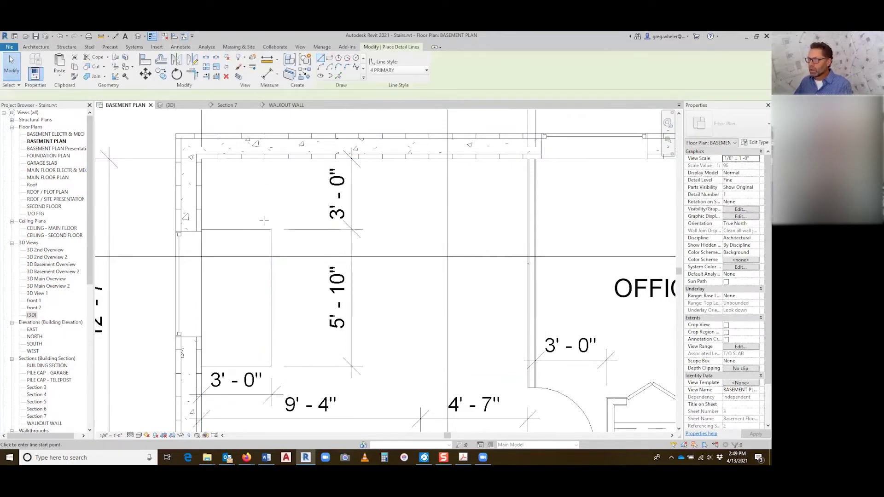
pyautogui.scroll(4, 271, 227)
pyautogui.scroll(-3, 271, 227)
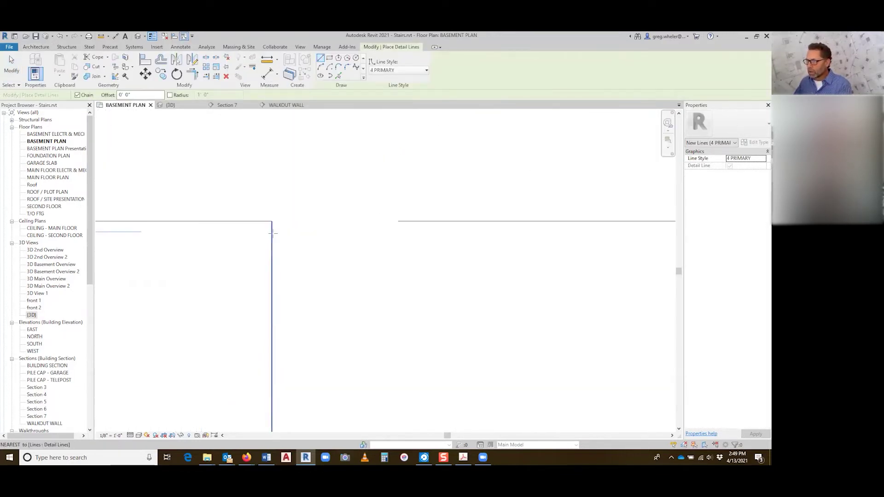
pyautogui.press('Escape')
pyautogui.press('Escape')
pyautogui.press('m')
pyautogui.press('v')
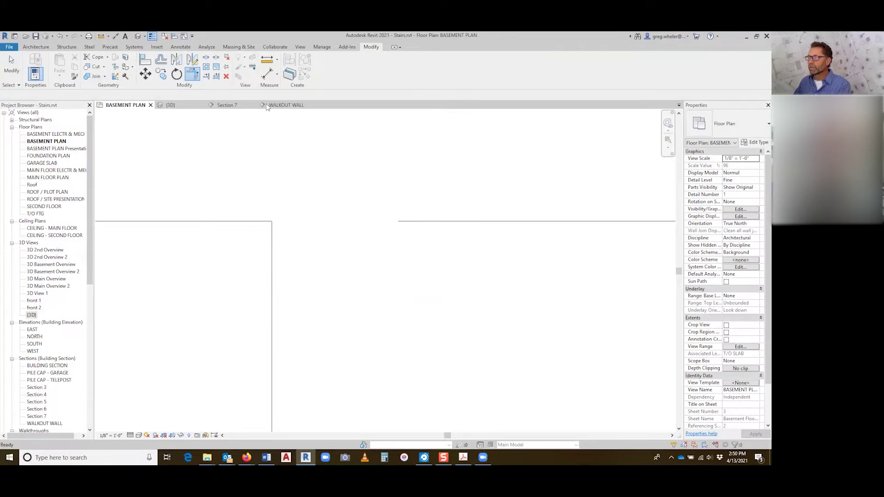
pyautogui.press('Escape')
pyautogui.scroll(5, 250, 229)
pyautogui.scroll(-3, 271, 260)
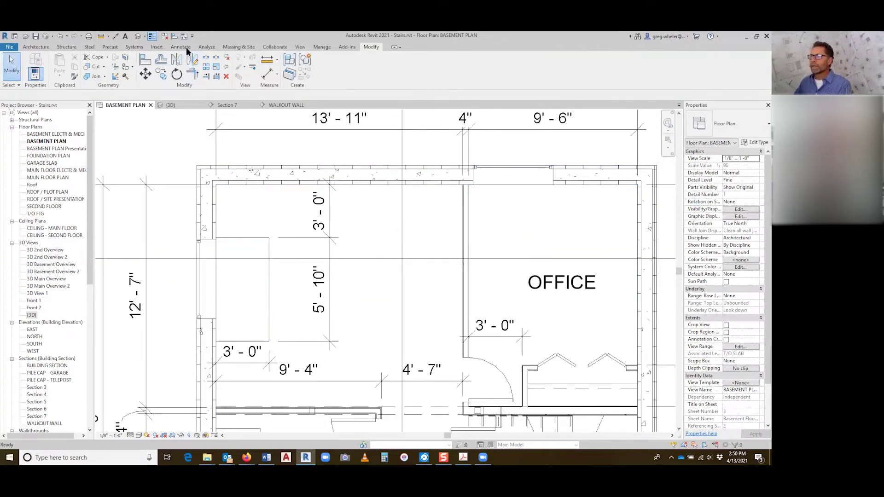
# Step: Draw a vertical detail line from the crosswise guide line up to the top wall
pyautogui.click(184, 37)
pyautogui.click(256, 237)
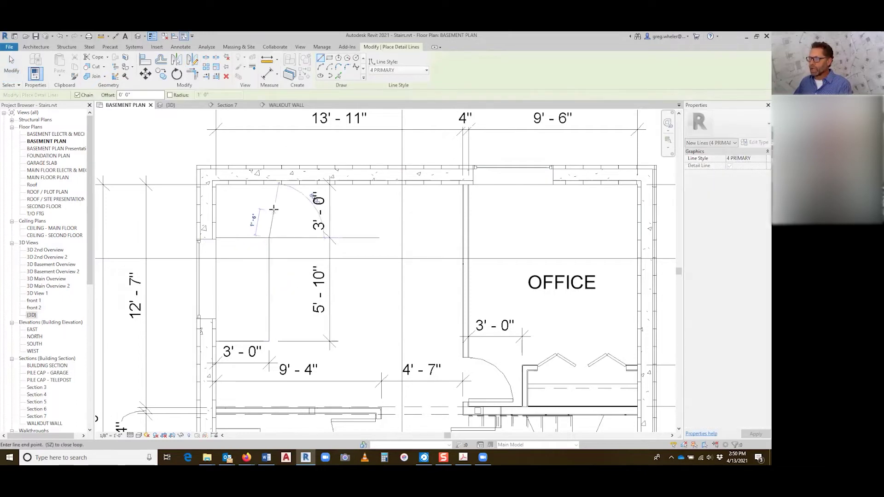
pyautogui.click(269, 185)
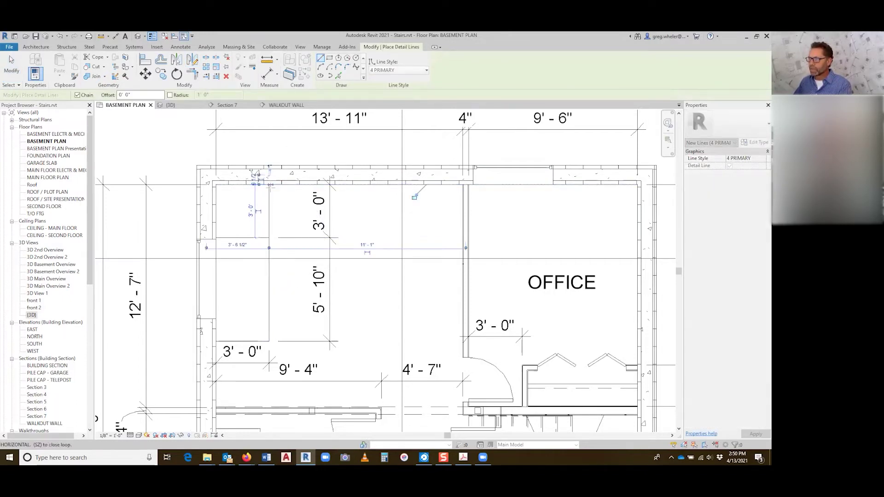
pyautogui.press('Escape')
pyautogui.press('Escape')
# Step: Select the new and existing guide lines to check their lengths and dimensions
pyautogui.click(270, 214)
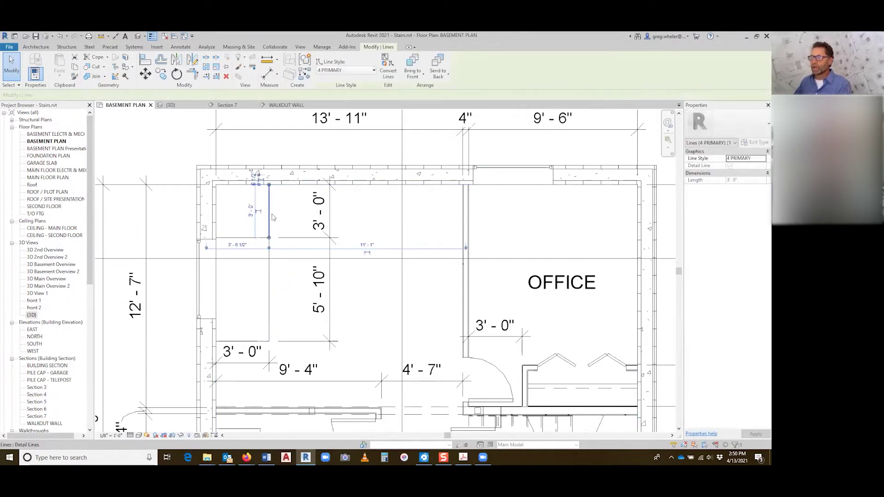
pyautogui.press('Escape')
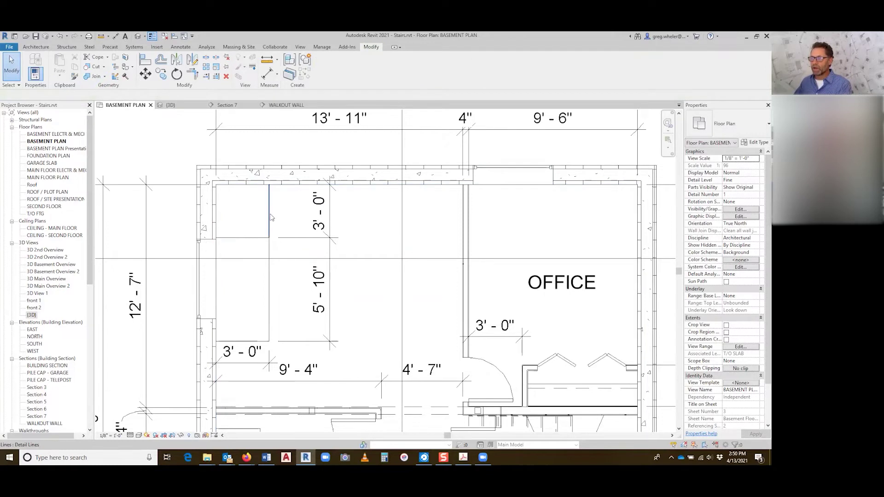
pyautogui.click(241, 342)
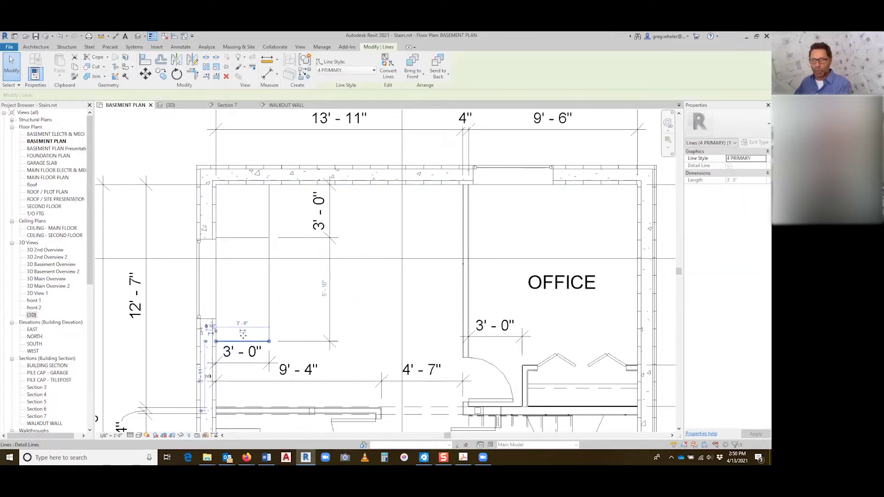
pyautogui.click(269, 211)
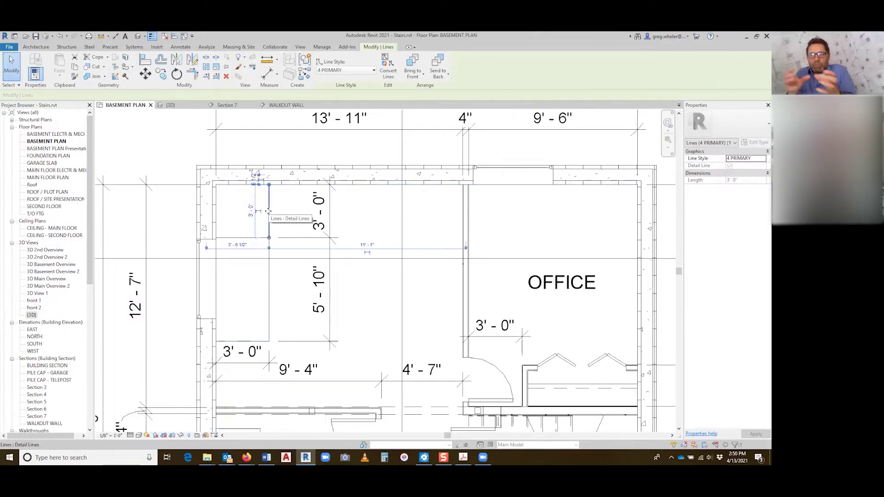
pyautogui.press('Escape')
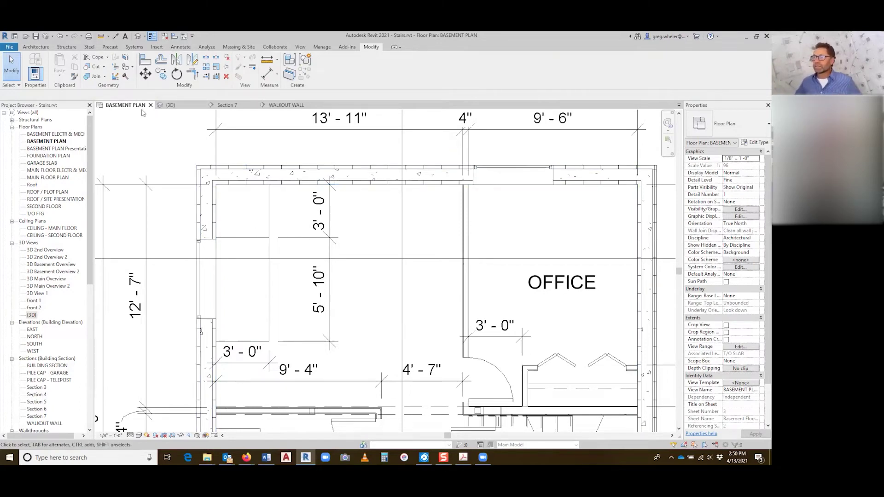
# Step: Start a stair topped at MAIN FLOOR with 10" tread depth and a 2' 10" run width
pyautogui.click(36, 47)
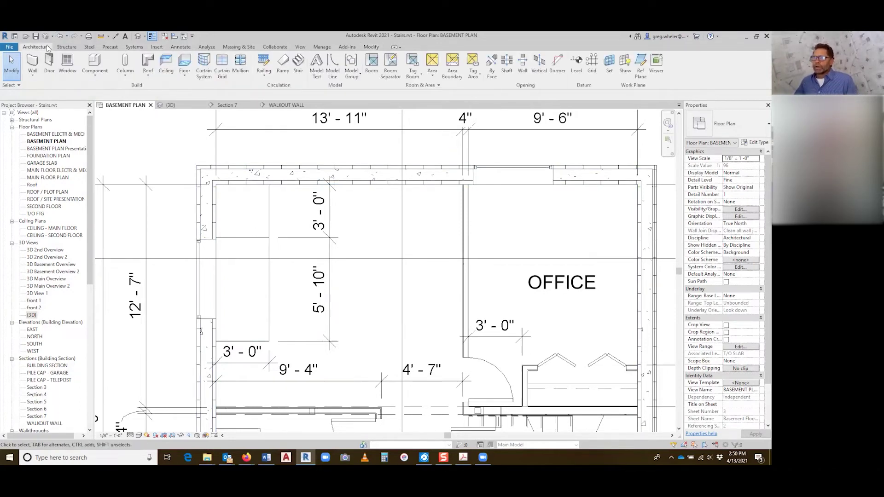
pyautogui.click(298, 65)
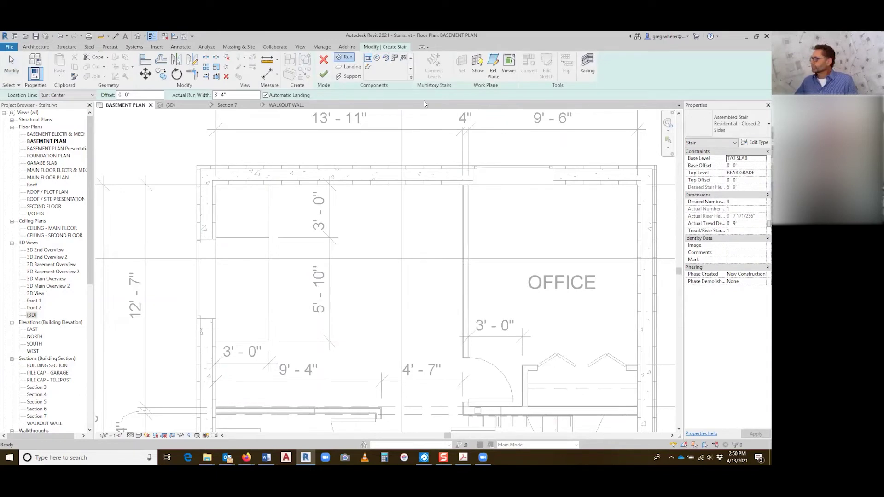
pyautogui.click(758, 172)
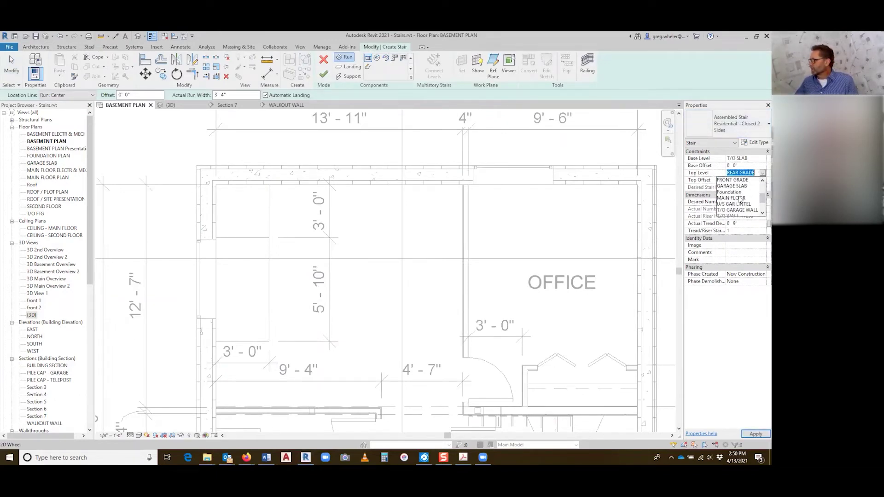
pyautogui.click(740, 199)
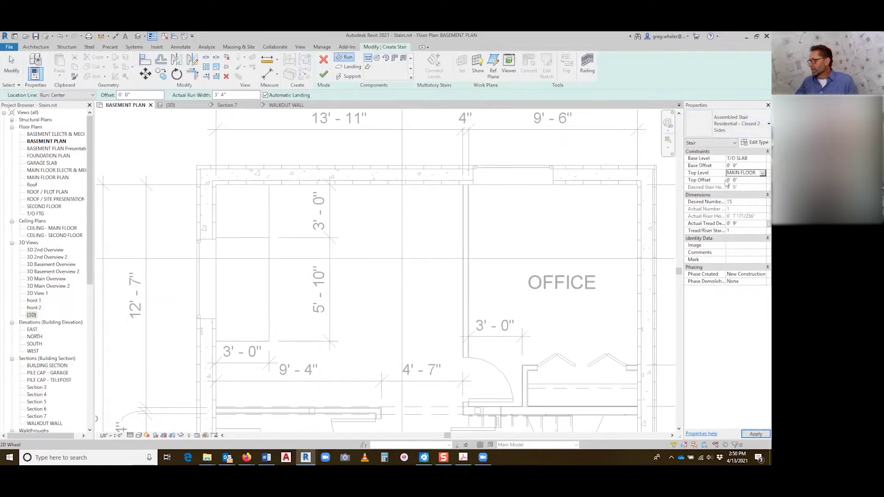
pyautogui.click(735, 225)
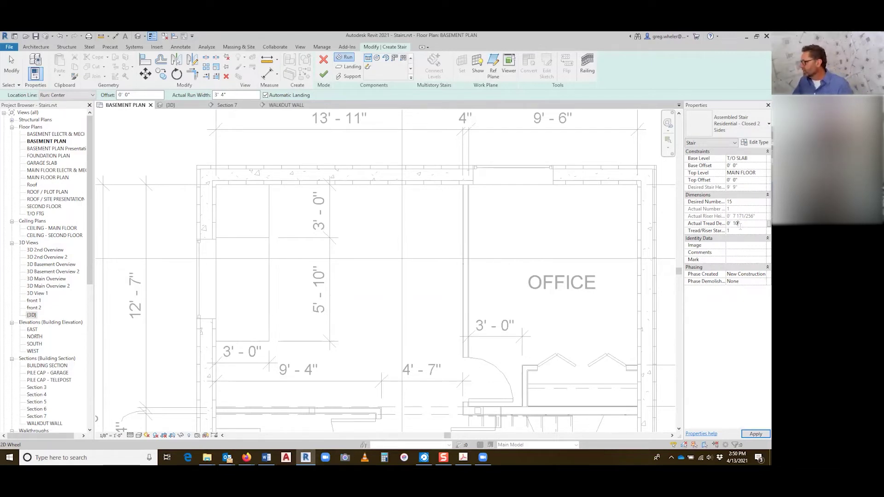
pyautogui.click(744, 180)
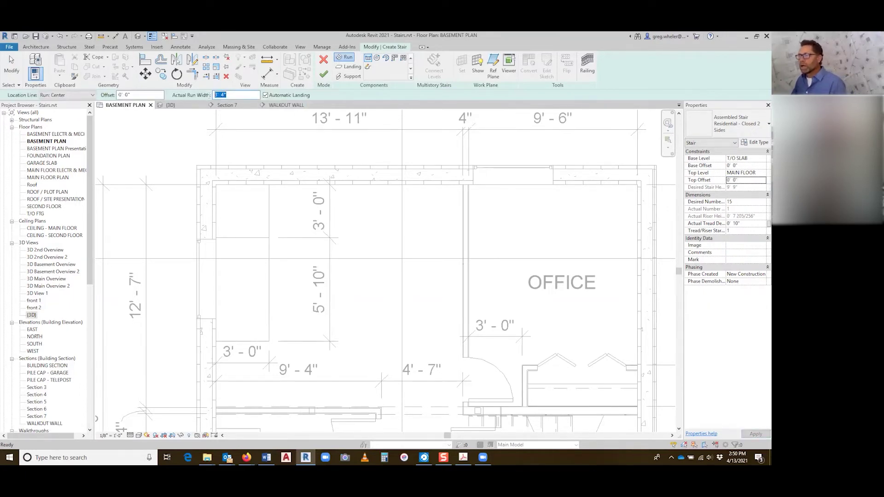
pyautogui.write('2')
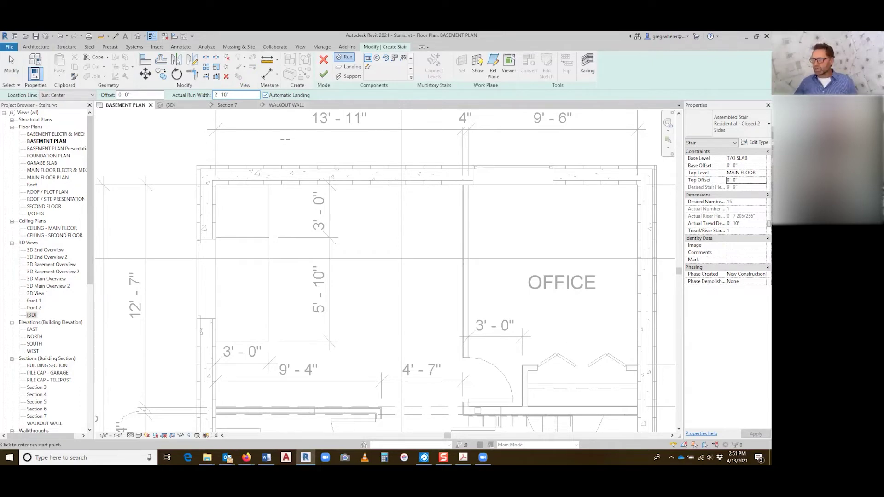
# Step: Sketch a 7-riser run north from the guide line, then a second run east ending at riser 15
pyautogui.click(238, 341)
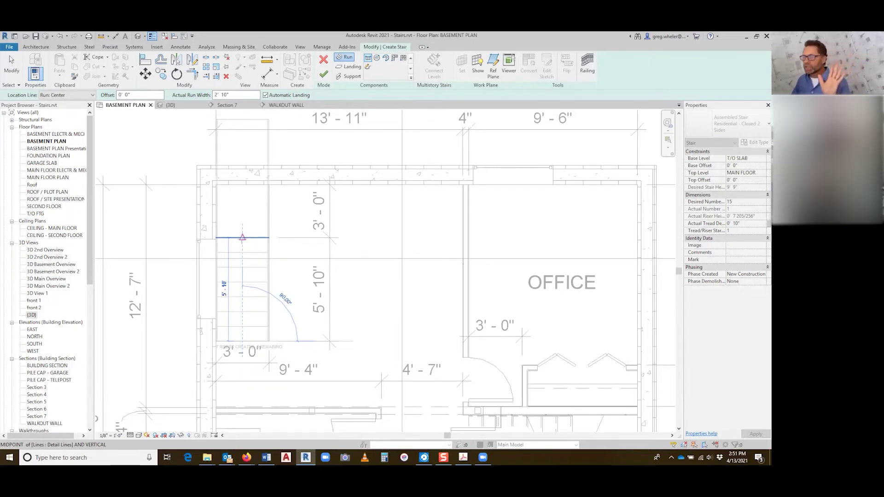
pyautogui.click(243, 238)
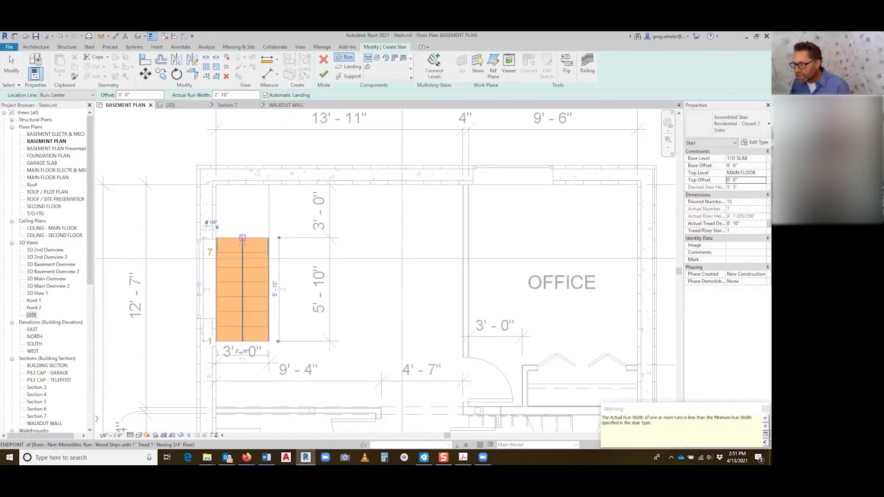
pyautogui.click(269, 211)
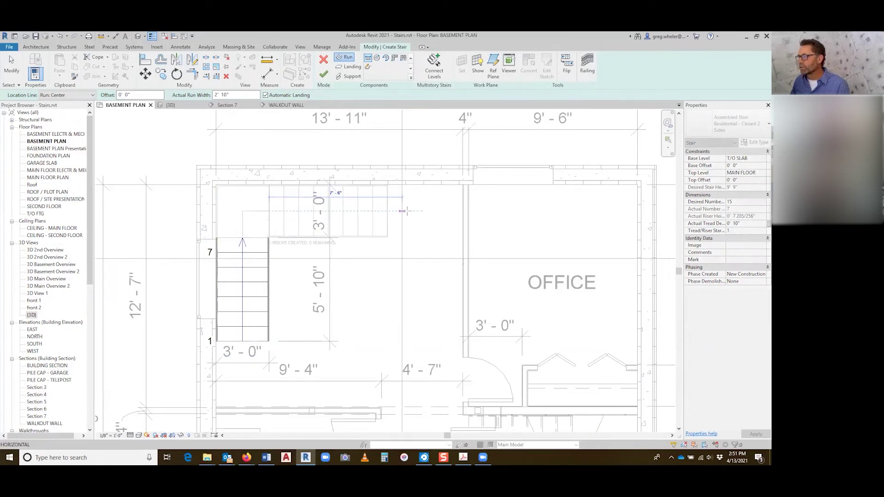
pyautogui.click(409, 212)
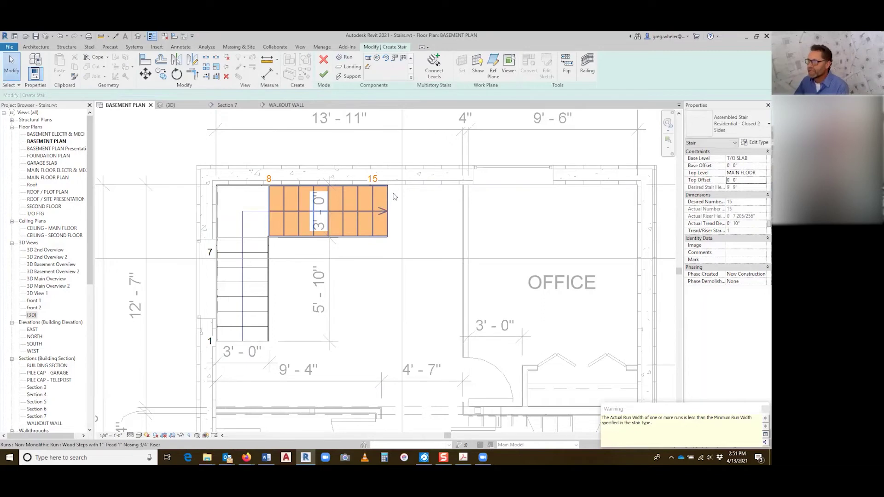
pyautogui.scroll(-3, 315, 246)
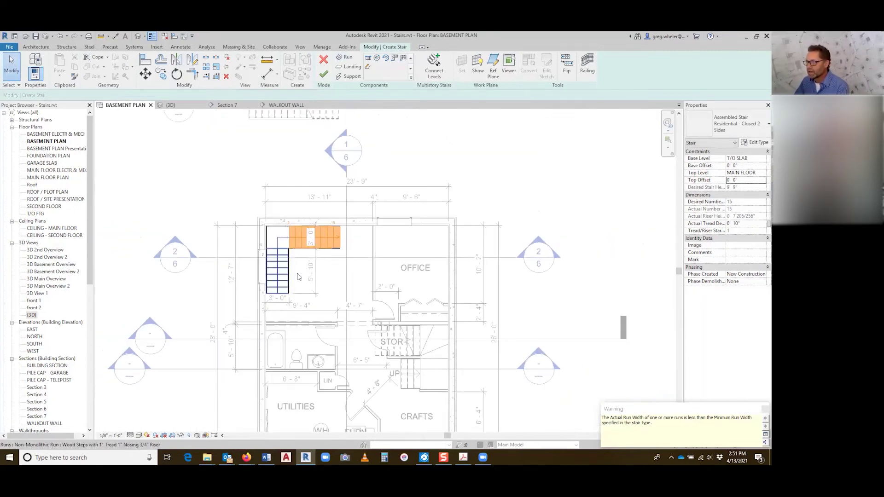
pyautogui.click(360, 258)
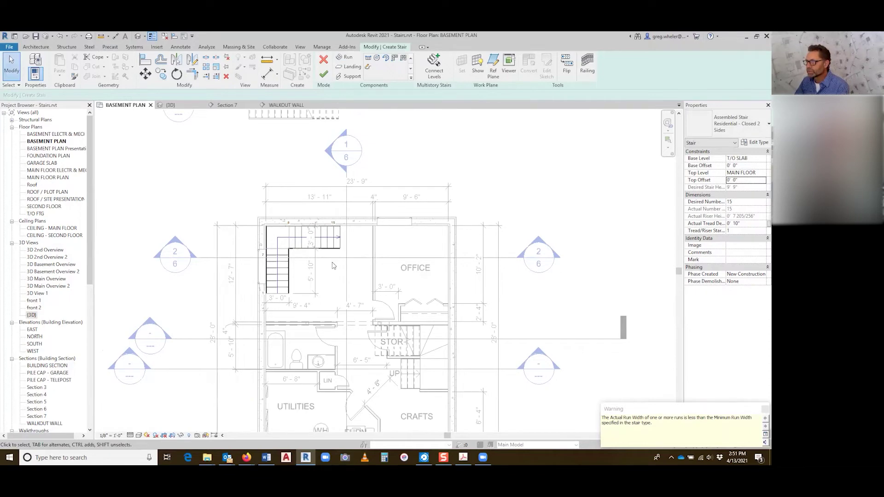
pyautogui.scroll(3, 284, 259)
pyautogui.scroll(-3, 278, 249)
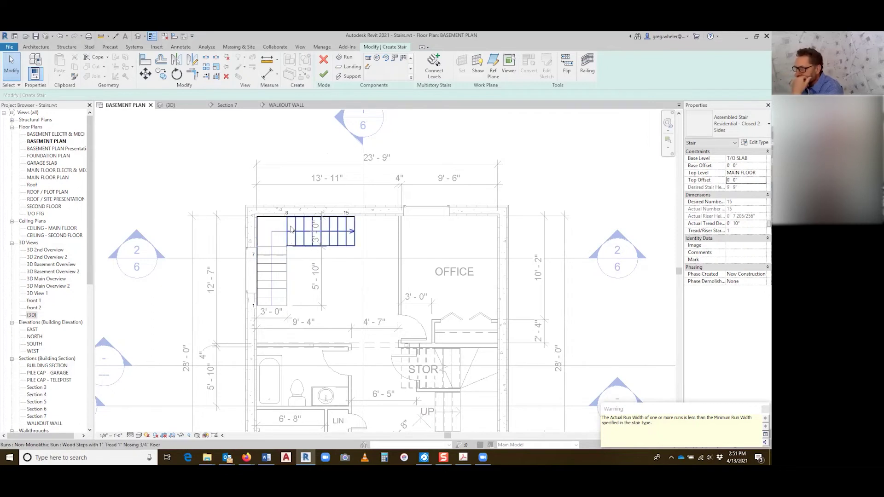
# Step: Select both stair runs, enable End with Riser in Properties, and apply
pyautogui.click(280, 257)
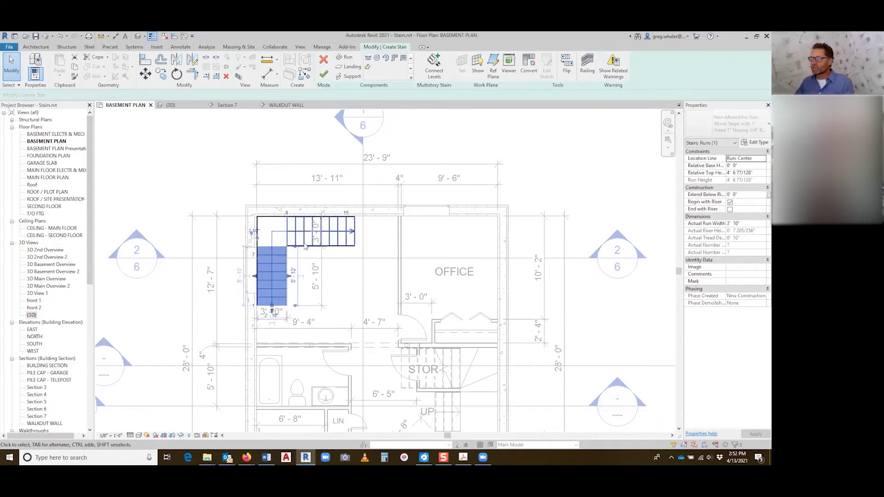
pyautogui.click(351, 241)
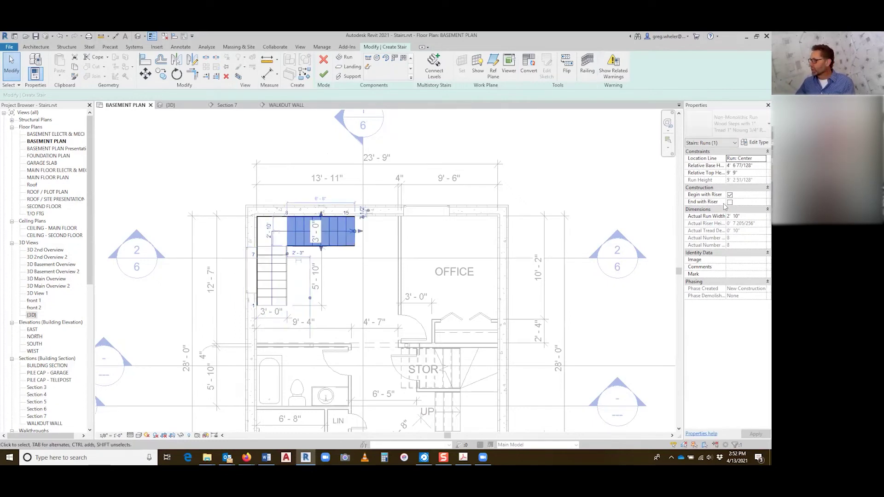
pyautogui.click(278, 274)
pyautogui.keyDown('ctrl'); pyautogui.click(330, 244); pyautogui.keyUp('ctrl')
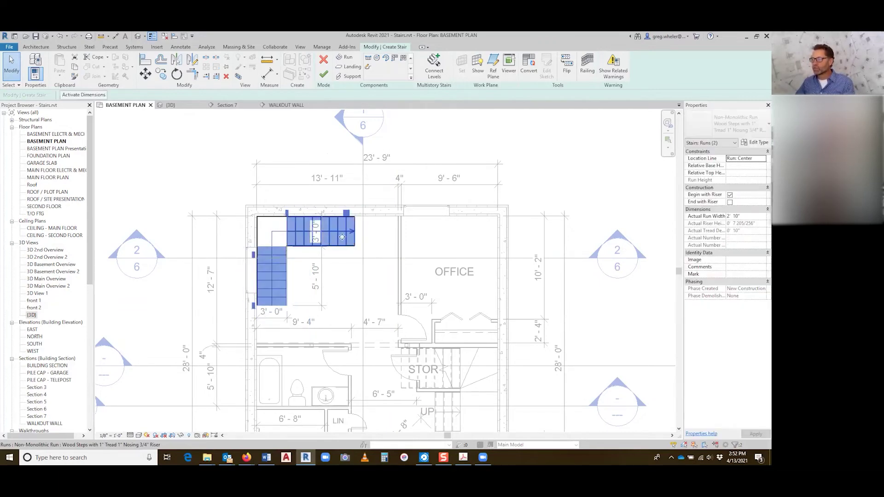
pyautogui.click(731, 204)
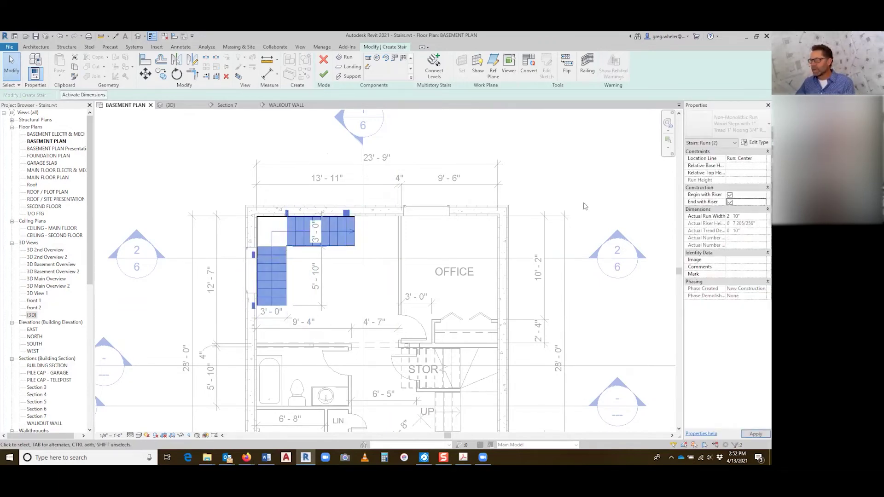
pyautogui.click(296, 270)
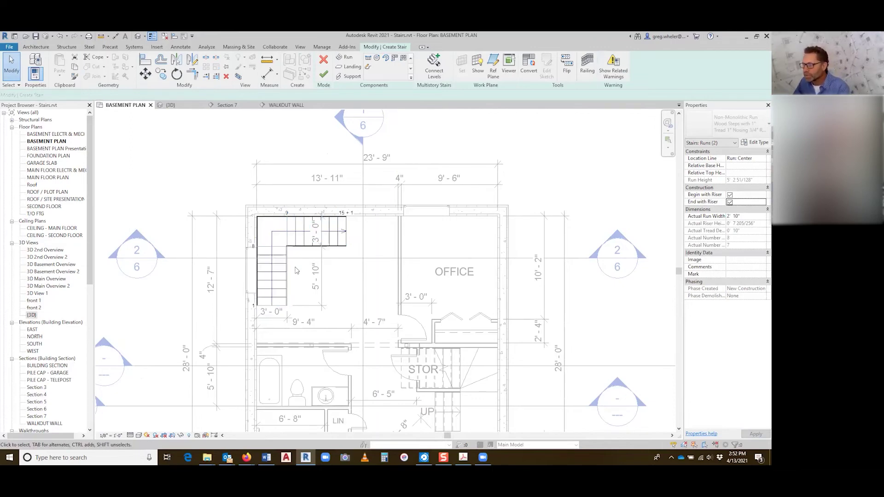
pyautogui.scroll(2, 253, 248)
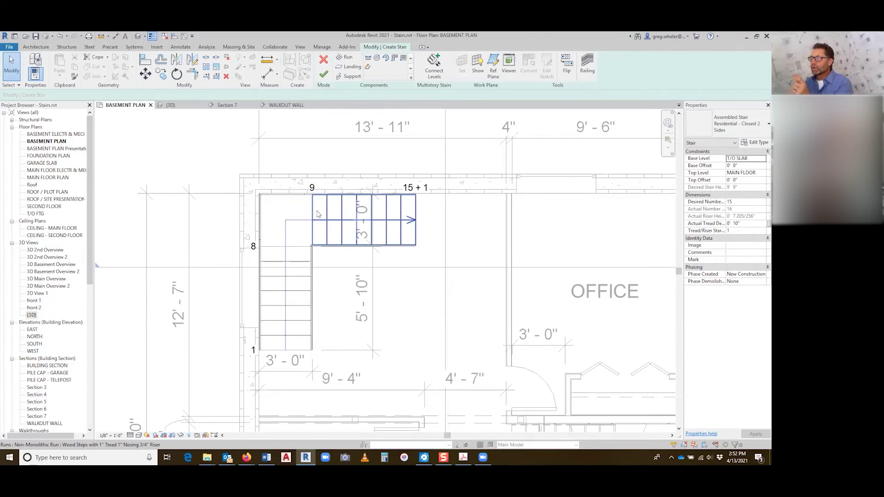
# Step: Drag the upper run's end back one tread to riser 15 and finish the stair
pyautogui.click(417, 211)
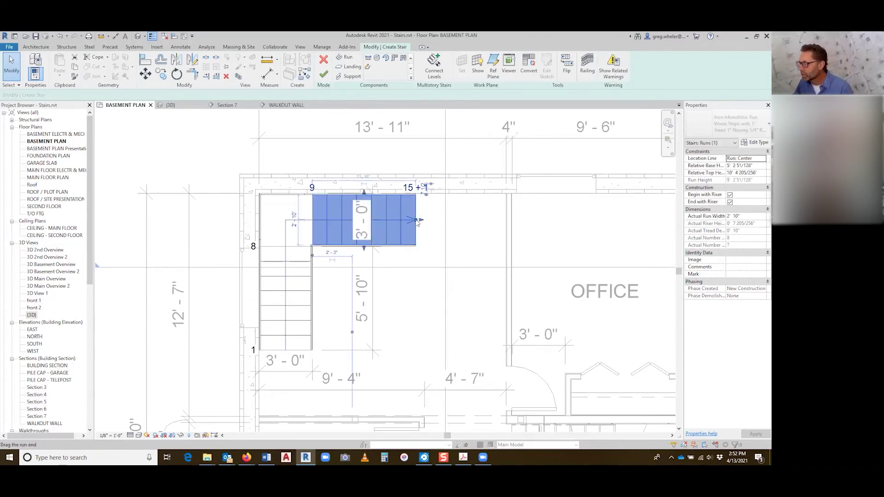
pyautogui.moveTo(417, 221); pyautogui.dragTo(401, 220)
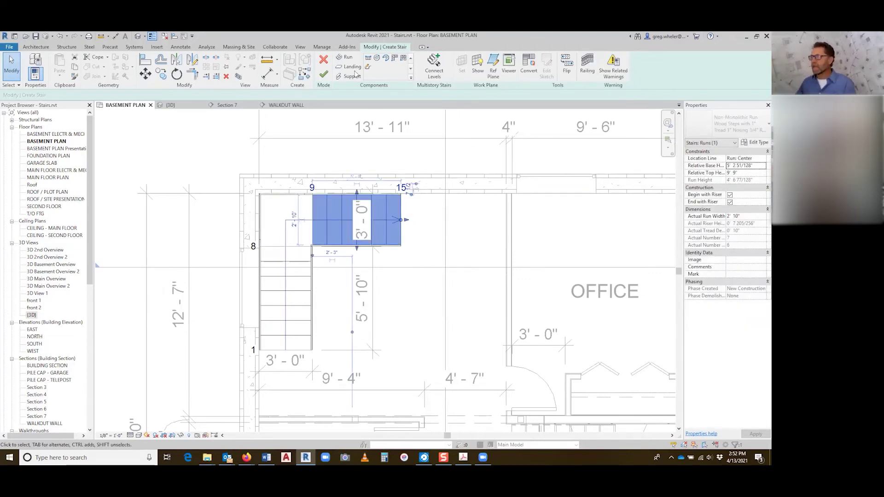
pyautogui.click(325, 77)
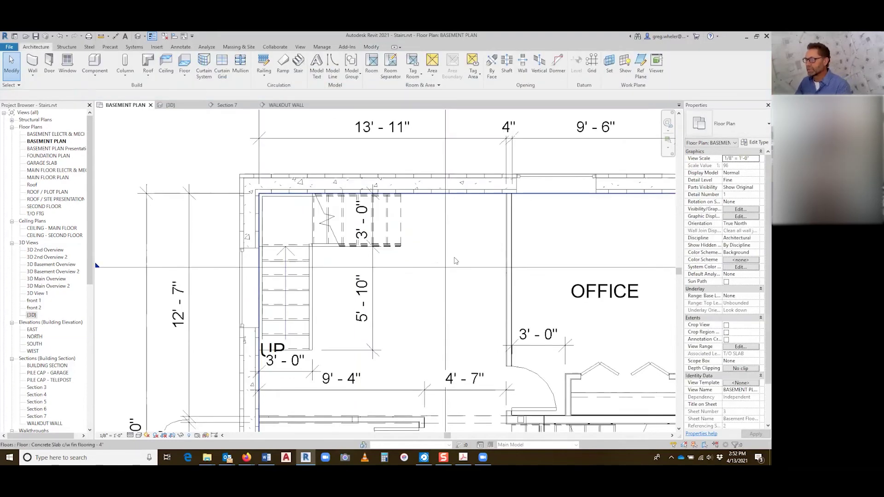
# Step: Orbit and zoom the {3D} view to inspect the railed stair above the red sofa
pyautogui.scroll(-2, 454, 261)
pyautogui.click(178, 106)
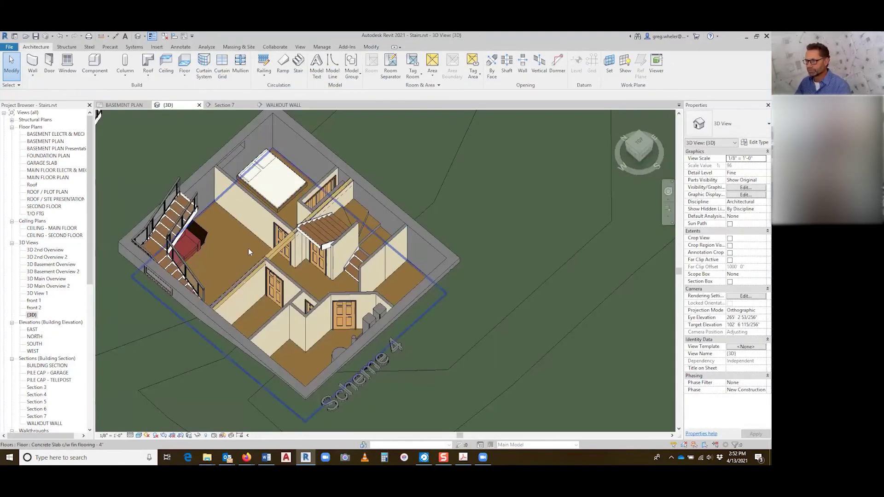
pyautogui.keyDown('shift'); pyautogui.moveTo(280, 256); pyautogui.dragTo(313, 169, button='middle'); pyautogui.keyUp('shift')
pyautogui.scroll(5, 326, 186)
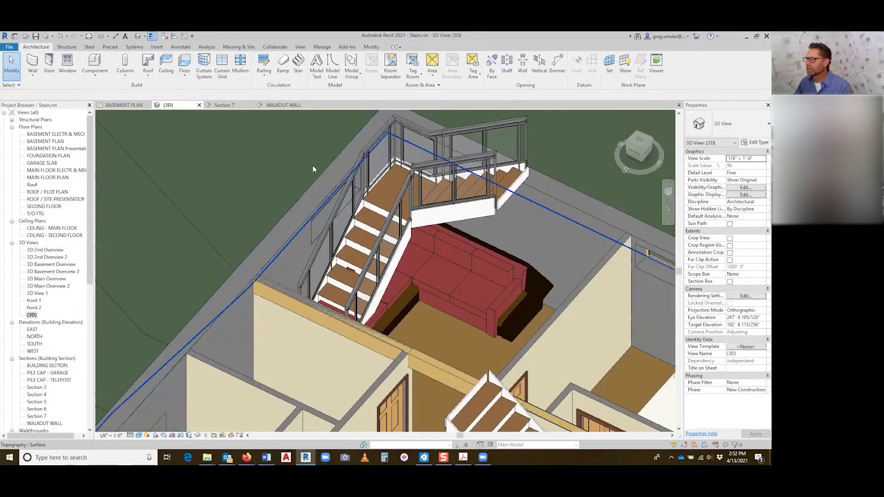
# Step: Zoom the 3D view out, then return to the BASEMENT PLAN fitted to extents
pyautogui.press('z')
pyautogui.press('f')
pyautogui.click(124, 105)
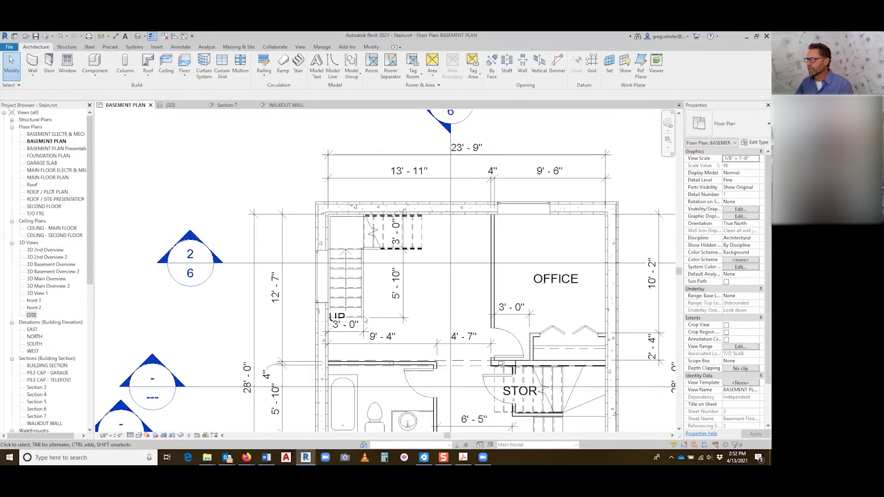
pyautogui.press('z')
pyautogui.press('f')
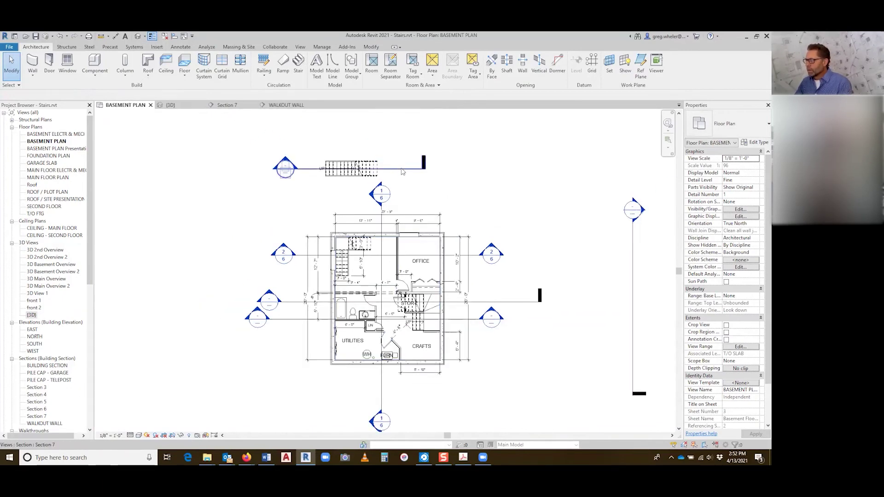
# Step: Drag the WALKOUT WALL section line slightly north and flip its viewing direction
pyautogui.click(403, 168)
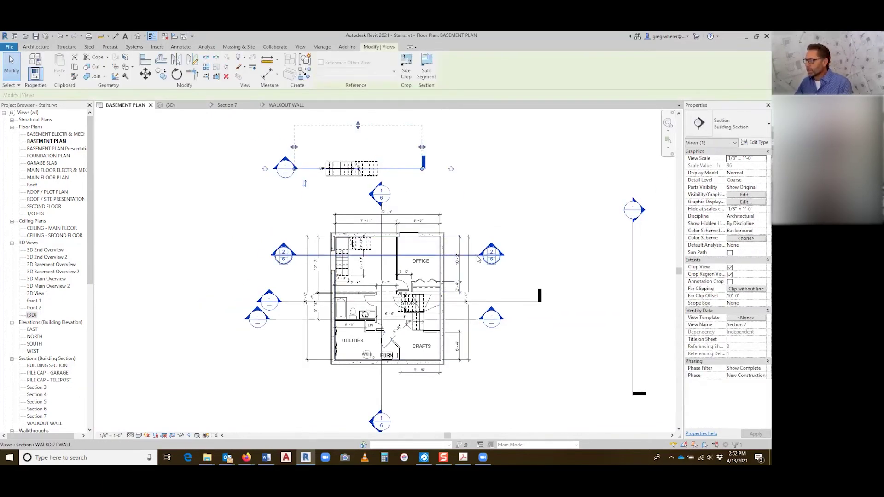
pyautogui.click(409, 255)
pyautogui.moveTo(408, 255); pyautogui.dragTo(409, 244)
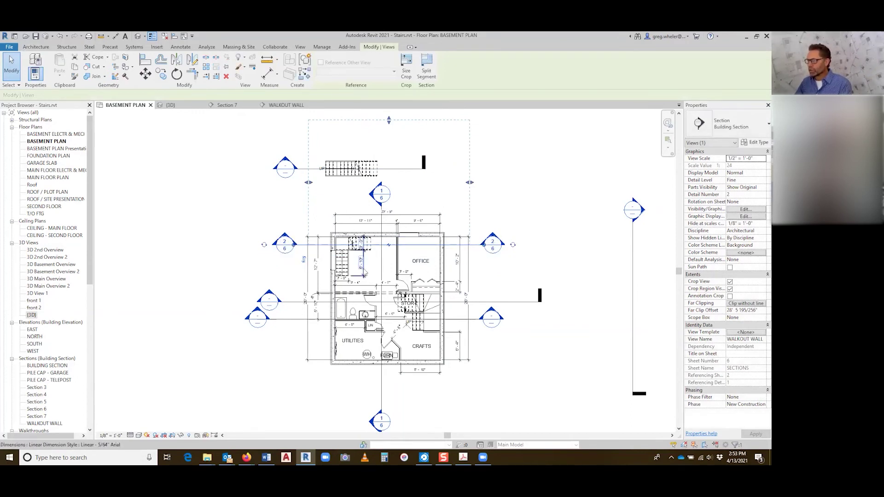
pyautogui.click(303, 261)
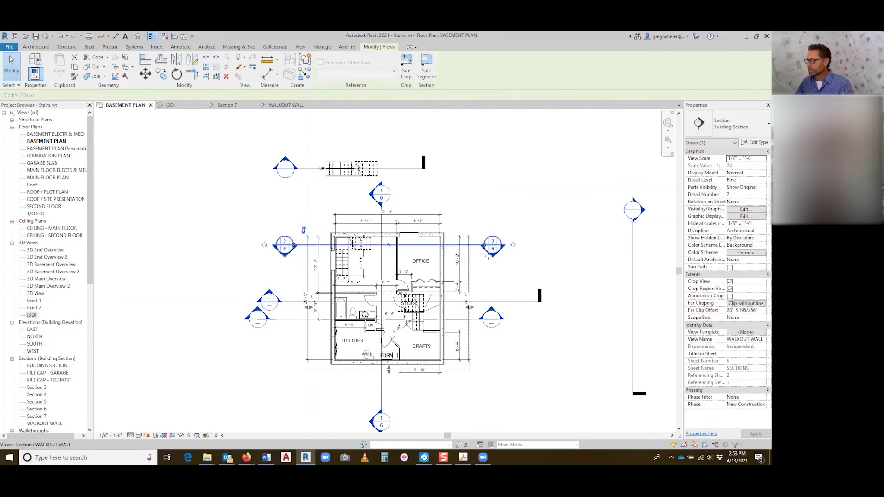
pyautogui.press('Escape')
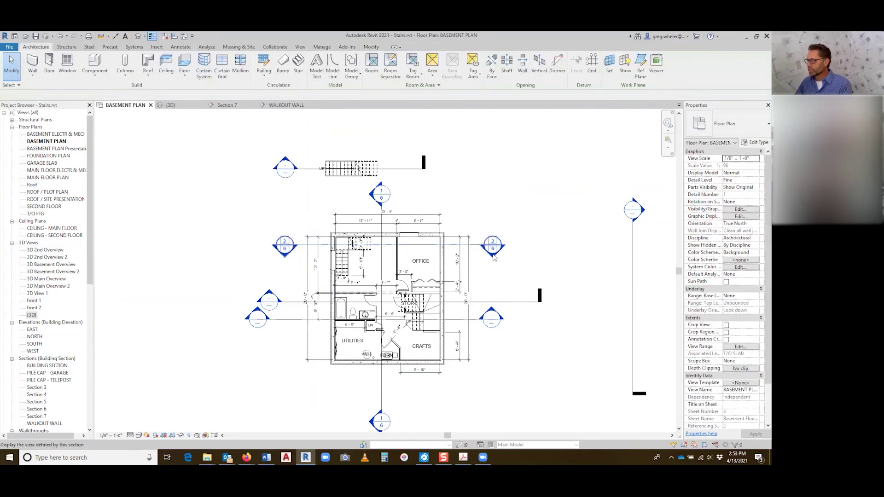
# Step: Open the WALKOUT WALL section view
pyautogui.doubleClick(492, 254)
pyautogui.scroll(-1, 551, 305)
pyautogui.scroll(3, 592, 303)
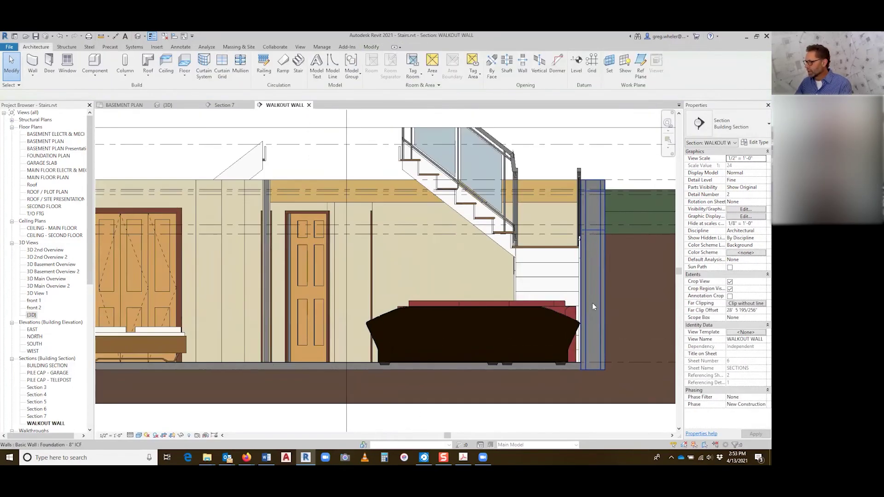
# Step: Delete both pieces of the sofa under the stair
pyautogui.click(500, 318)
pyautogui.keyDown('ctrl'); pyautogui.click(493, 301); pyautogui.keyUp('ctrl')
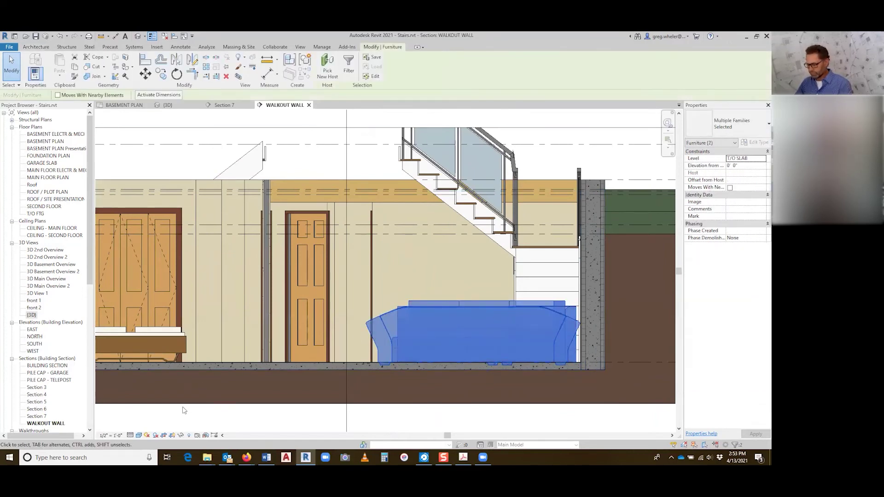
pyautogui.press('Delete')
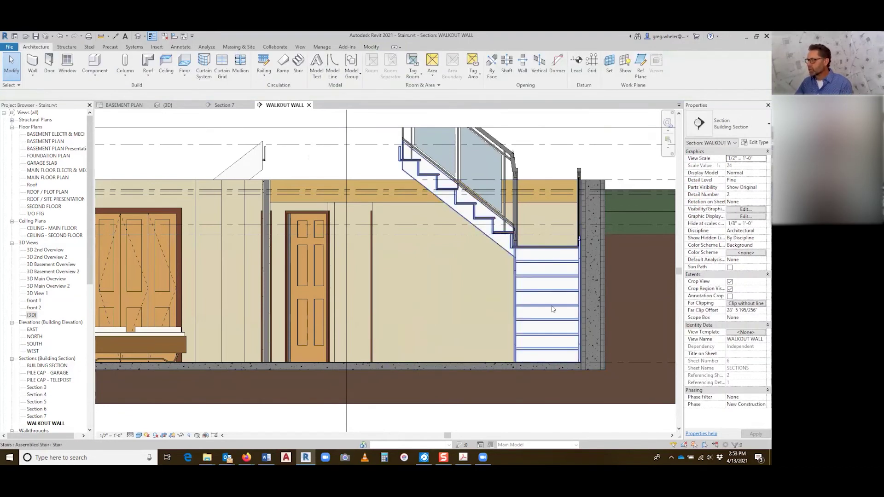
# Step: Pan the section and inspect the glass-panel guardrail and the Foundation 8" ICF wall
pyautogui.moveTo(384, 157); pyautogui.dragTo(365, 207, button='middle')
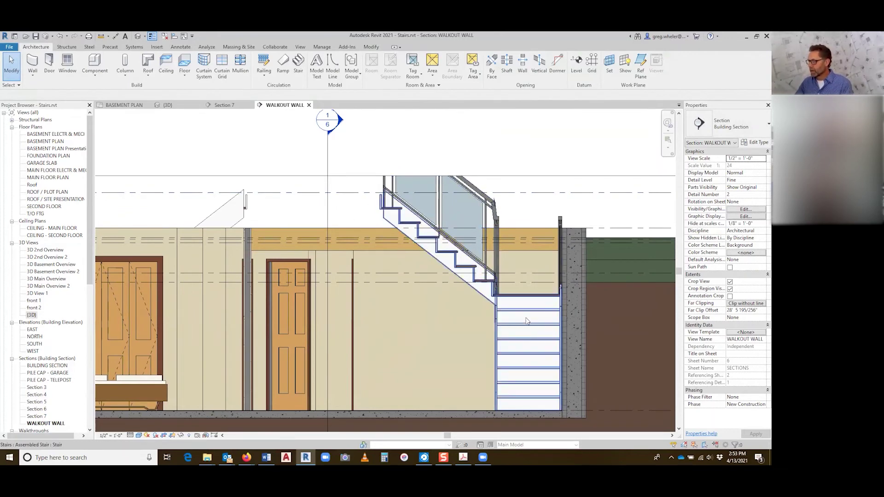
pyautogui.scroll(-3, 549, 308)
pyautogui.scroll(6, 559, 270)
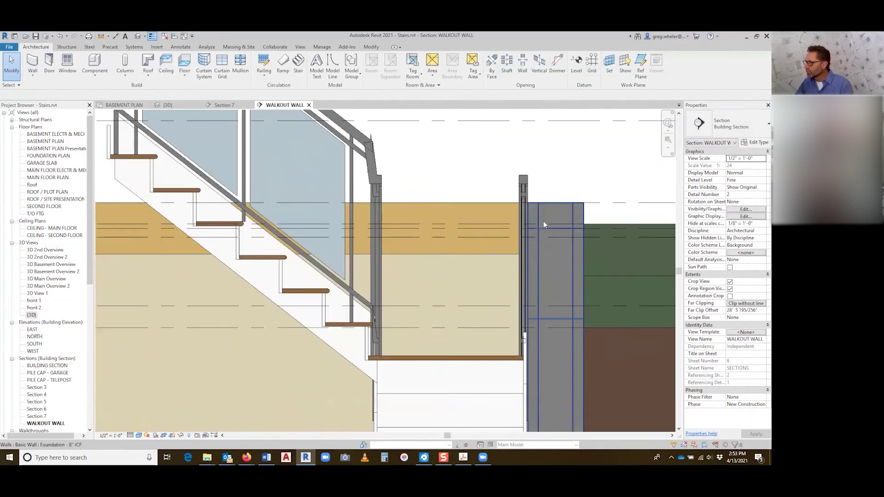
pyautogui.click(527, 195)
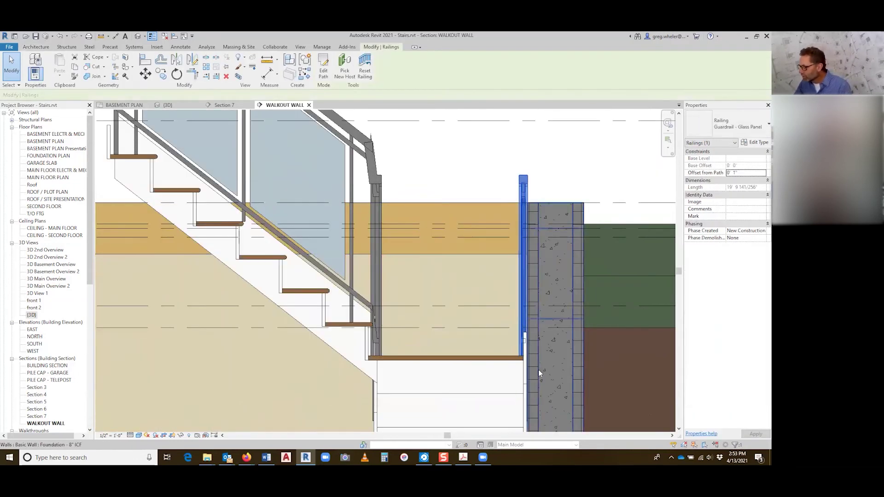
pyautogui.scroll(5, 534, 368)
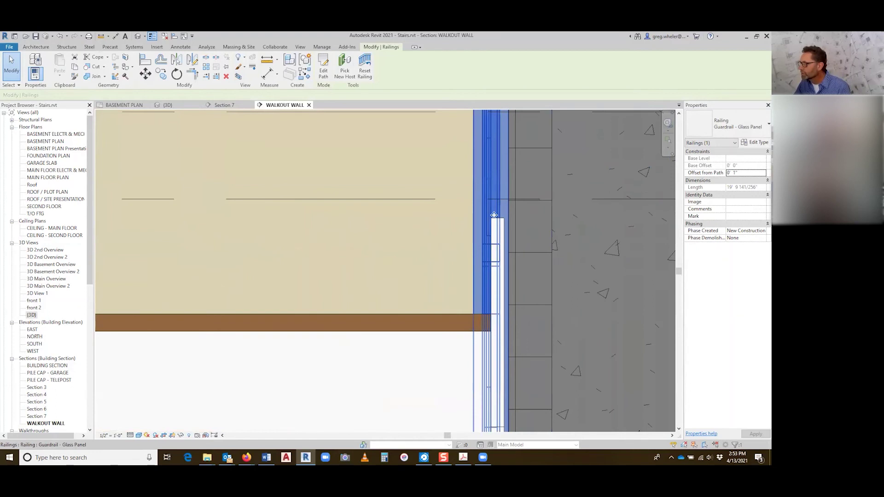
pyautogui.scroll(-3, 506, 228)
pyautogui.click(527, 227)
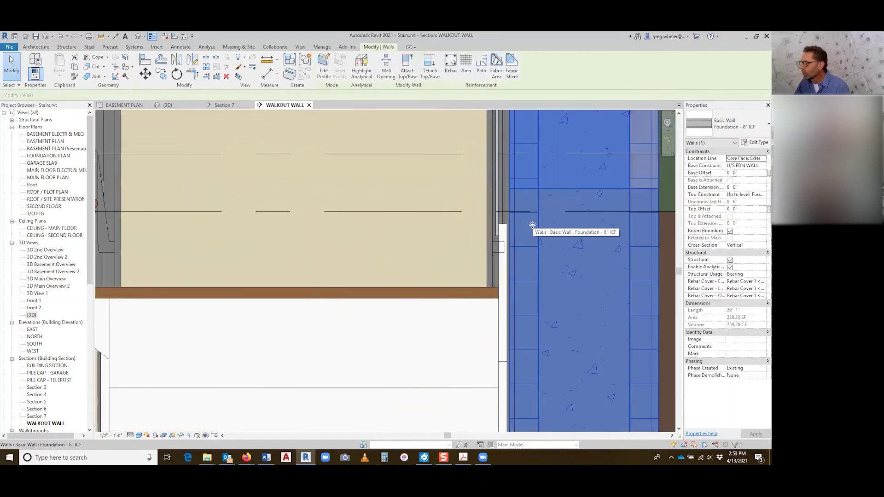
pyautogui.scroll(-2, 519, 321)
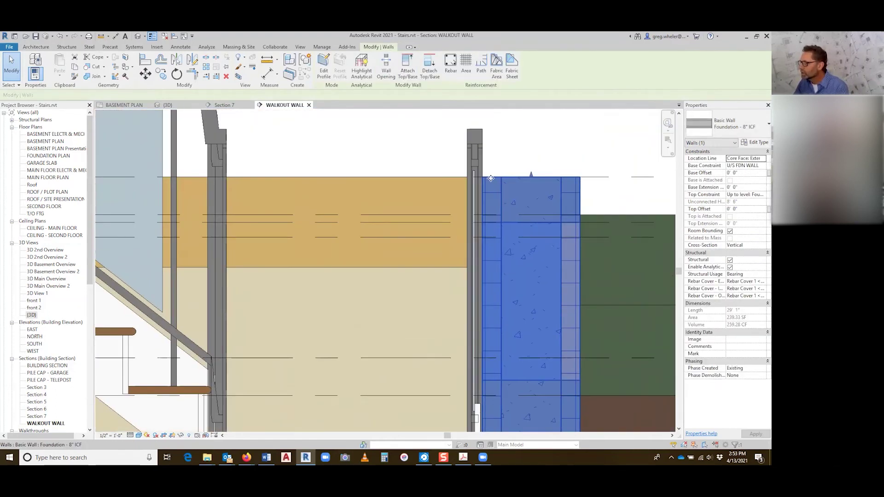
pyautogui.scroll(4, 490, 179)
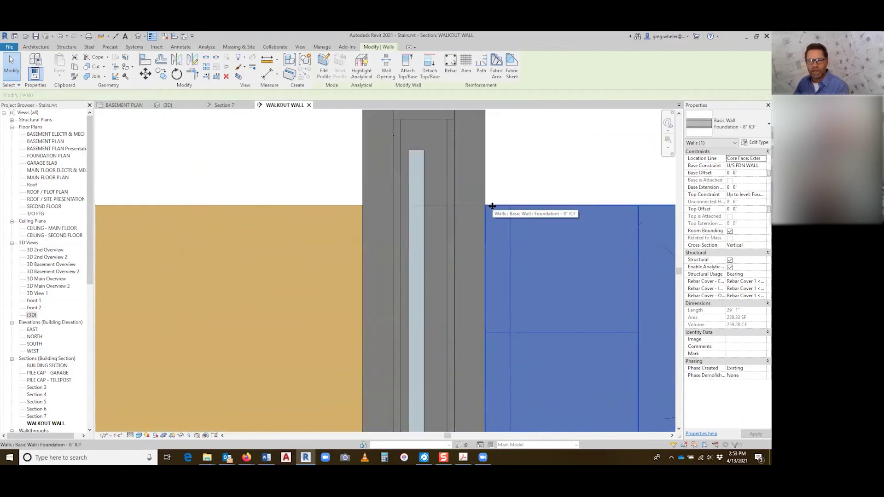
pyautogui.scroll(-3, 489, 203)
pyautogui.scroll(-2, 432, 199)
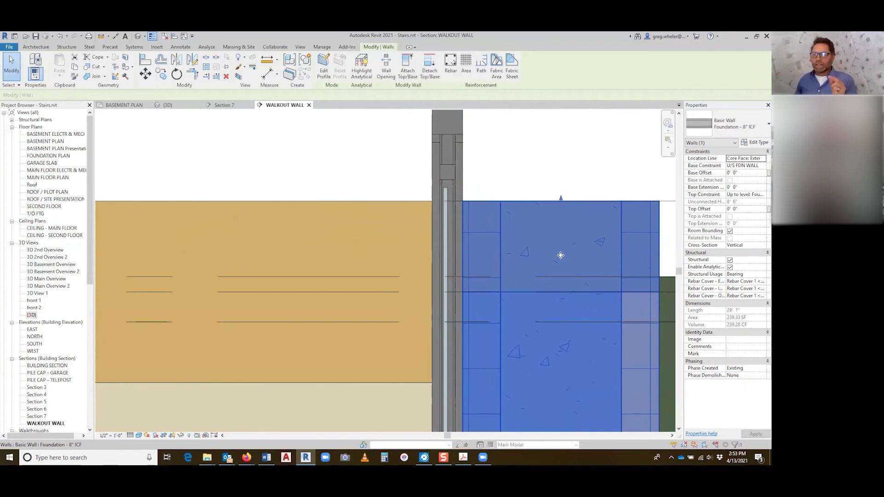
# Step: Back on the BASEMENT PLAN, drag the BUILDING SECTION line west across the stair
pyautogui.click(125, 104)
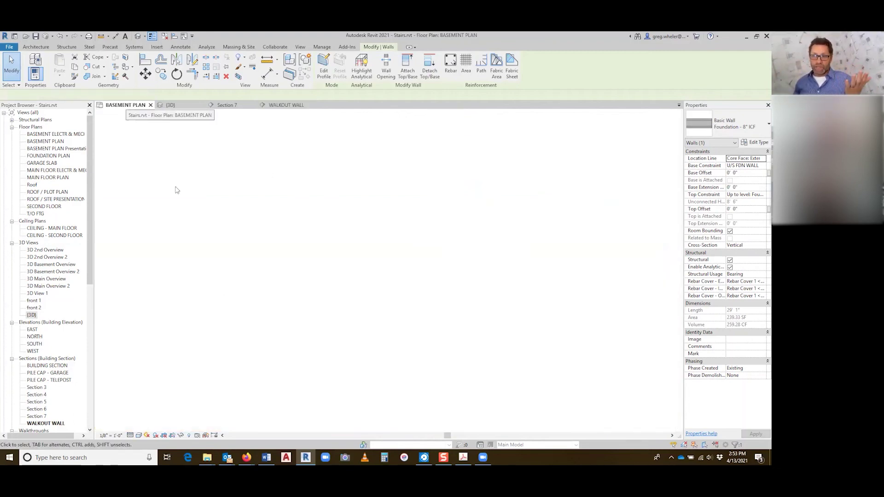
pyautogui.scroll(5, 334, 281)
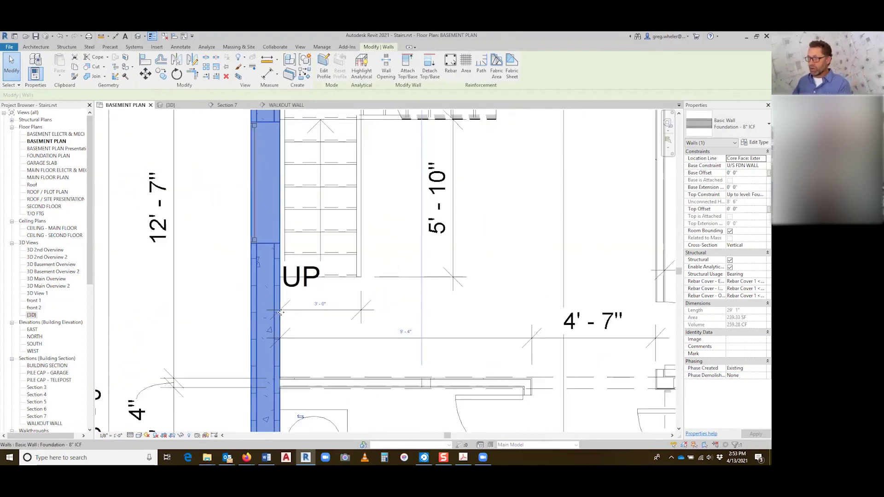
pyautogui.scroll(-2, 247, 339)
pyautogui.click(247, 338)
pyautogui.scroll(-5, 437, 259)
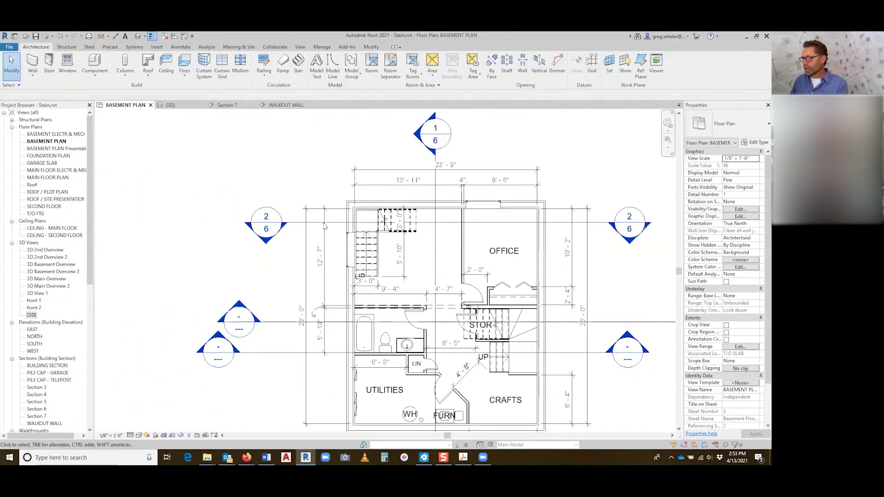
pyautogui.click(410, 208)
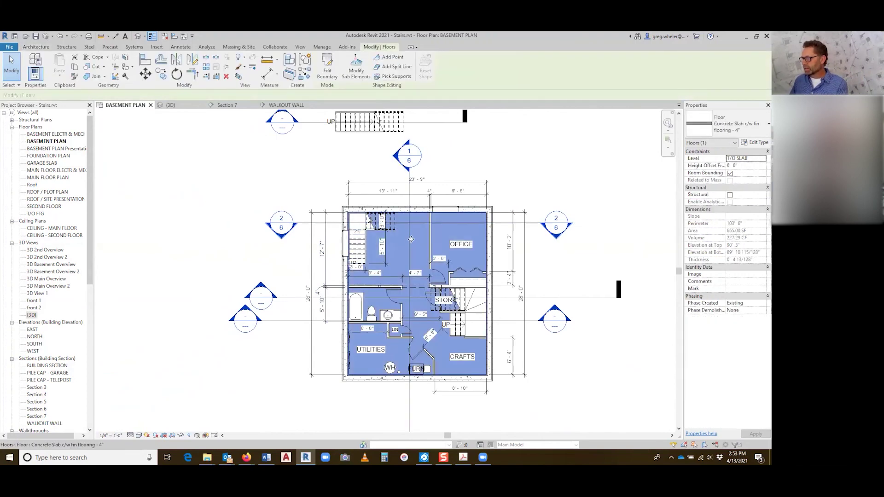
pyautogui.press('Escape')
pyautogui.click(410, 198)
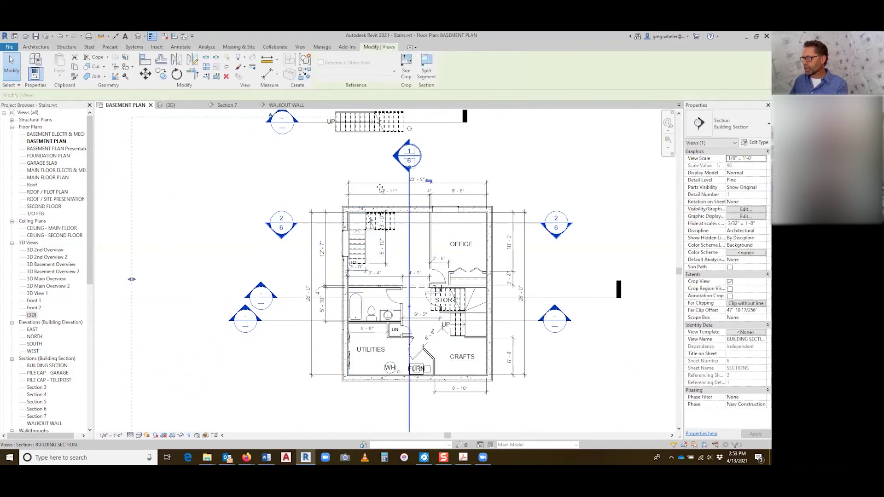
pyautogui.moveTo(410, 198); pyautogui.dragTo(360, 189)
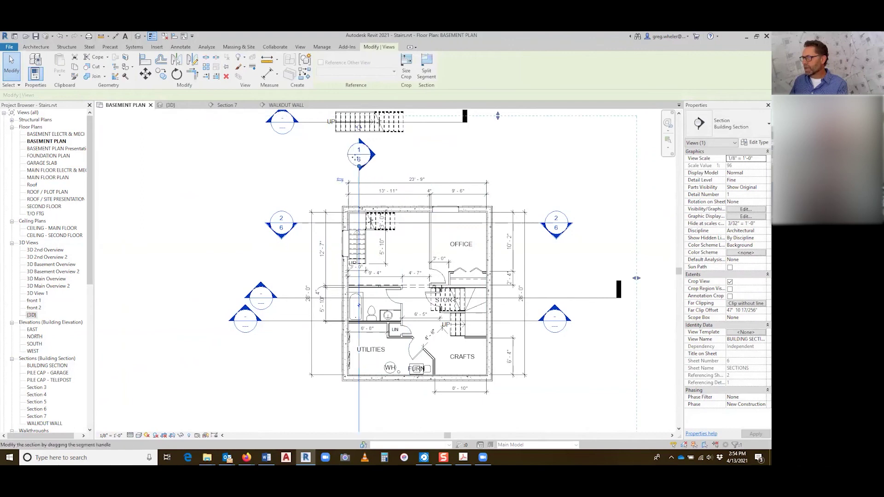
# Step: Open the BUILDING SECTION view and zoom in on the stair
pyautogui.doubleClick(372, 155)
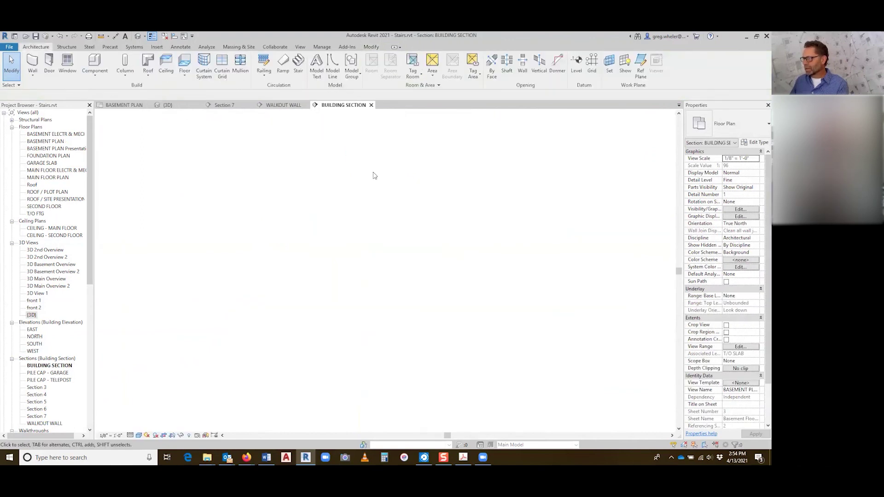
pyautogui.scroll(5, 396, 405)
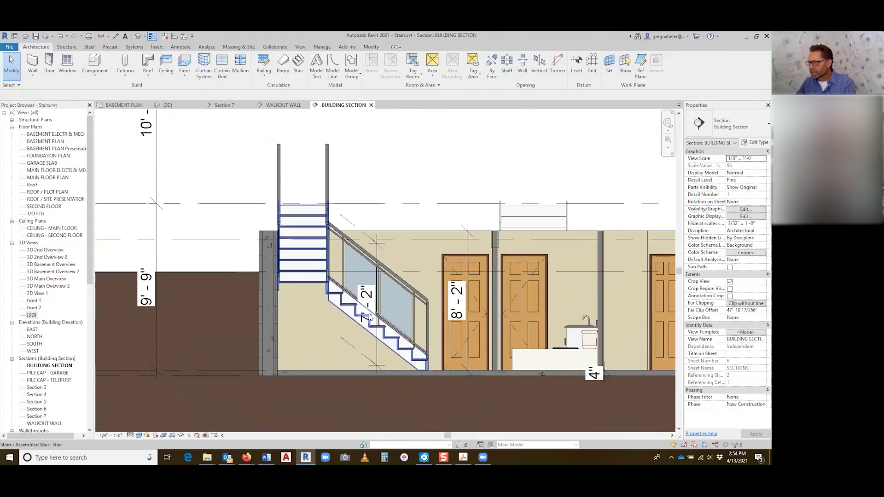
pyautogui.scroll(3, 369, 313)
pyautogui.scroll(1, 372, 320)
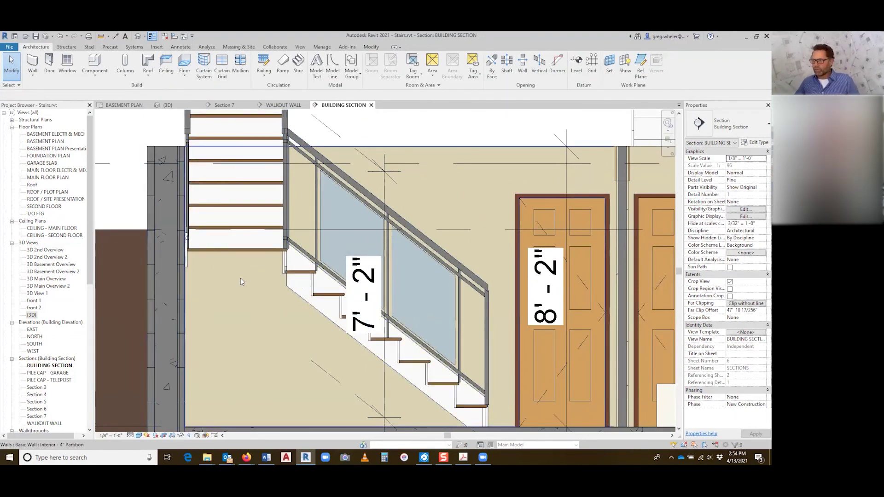
pyautogui.scroll(-1, 271, 251)
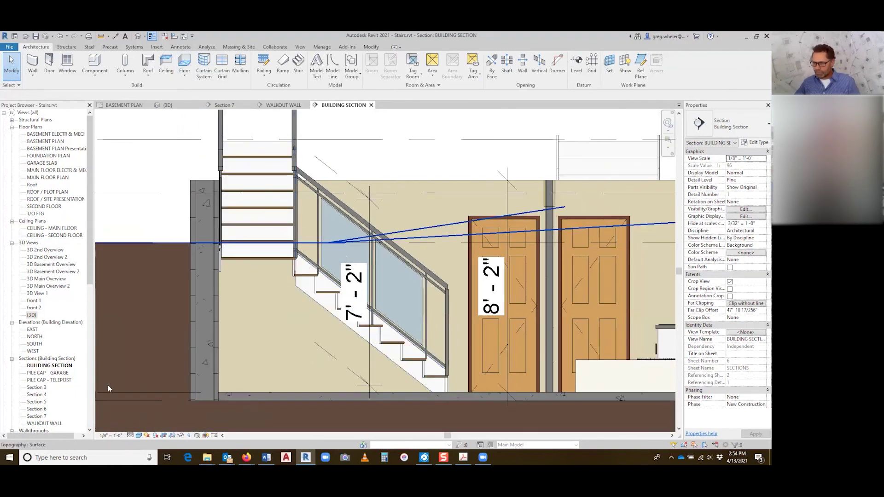
# Step: Set the section to Hidden Line with Thin Lines off, and center the stair and floor
pyautogui.click(138, 436)
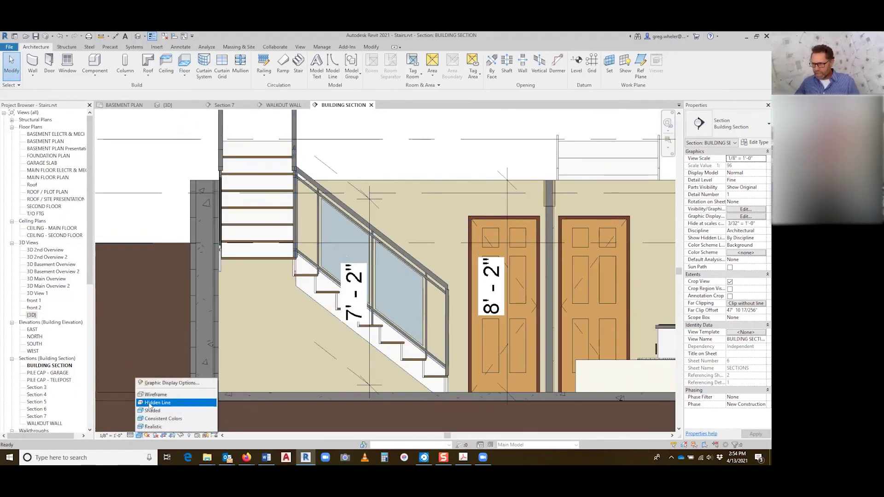
pyautogui.click(152, 402)
pyautogui.click(154, 39)
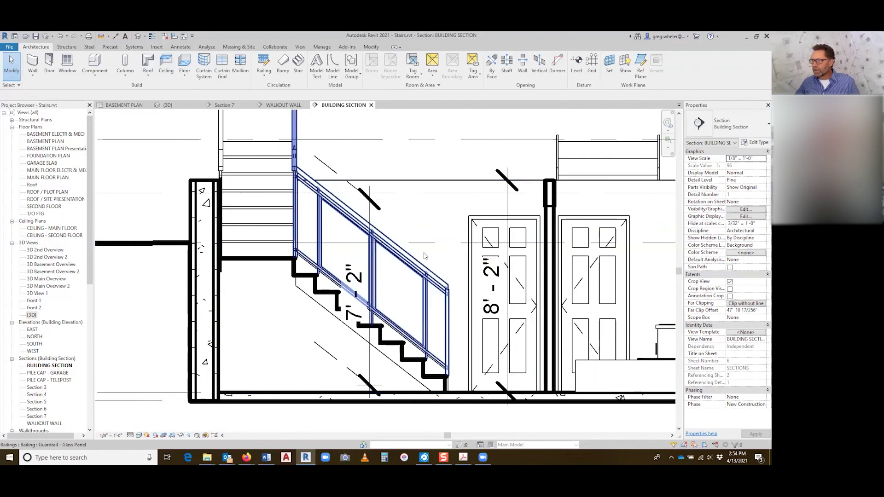
pyautogui.moveTo(430, 266); pyautogui.dragTo(392, 316, button='middle')
pyautogui.moveTo(443, 339); pyautogui.dragTo(446, 251, button='middle')
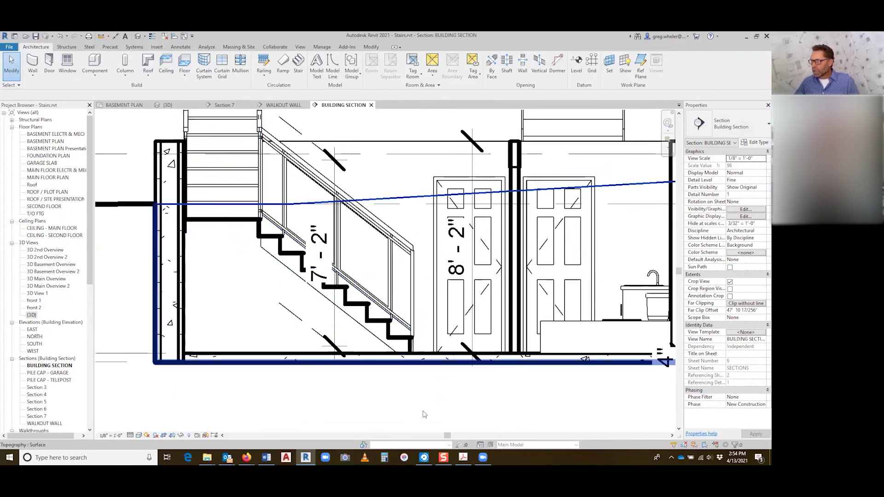